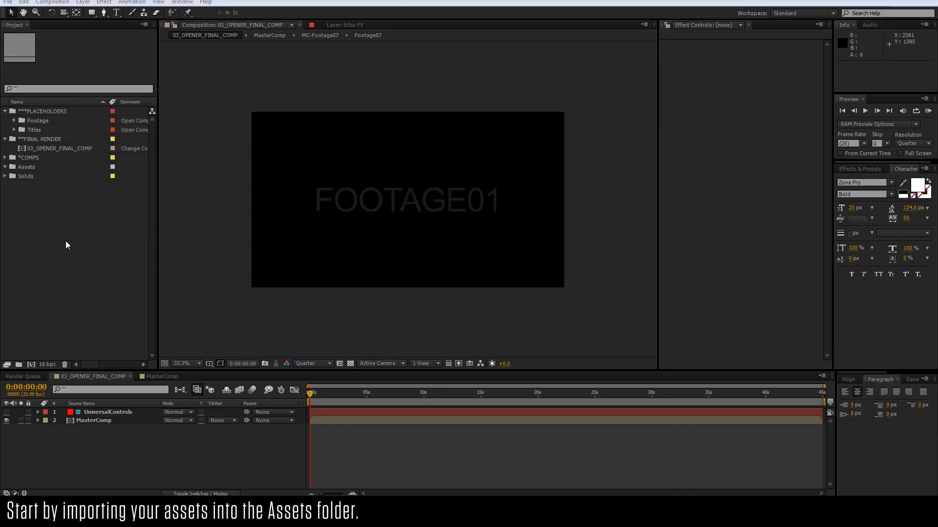
Step: Import AUDIO.mp3, IMAGE01.jpg, IMAGE02.jpg, IMAGE03.jpg and LOGO.ai into the project
click(67, 245)
click(8, 3)
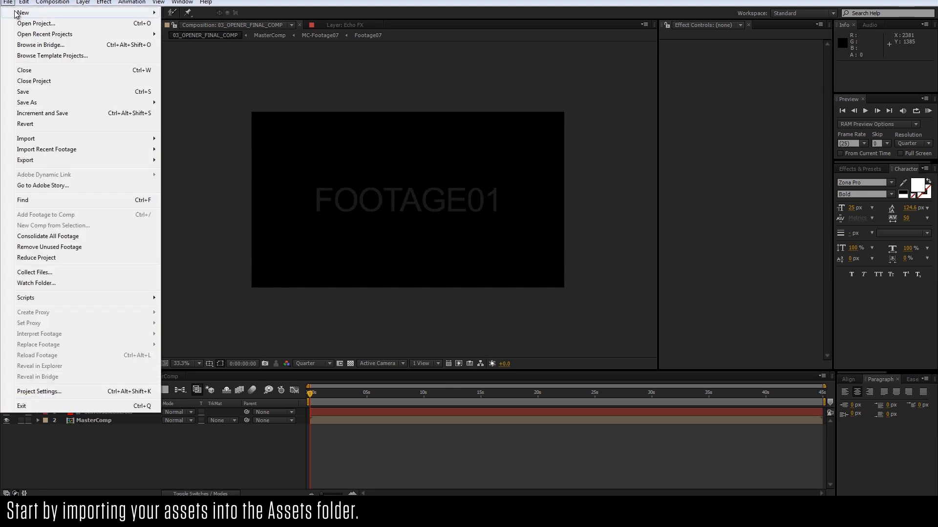
mouse_move(66, 140)
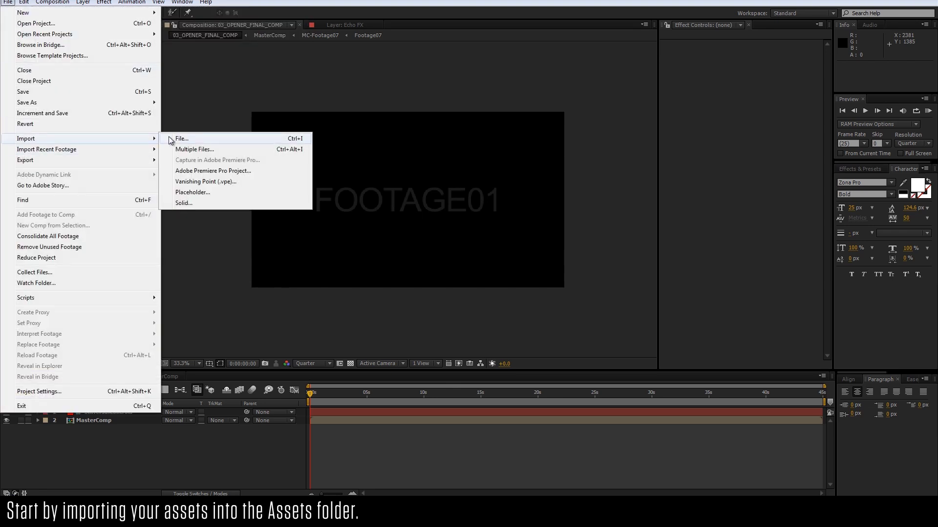
click(172, 140)
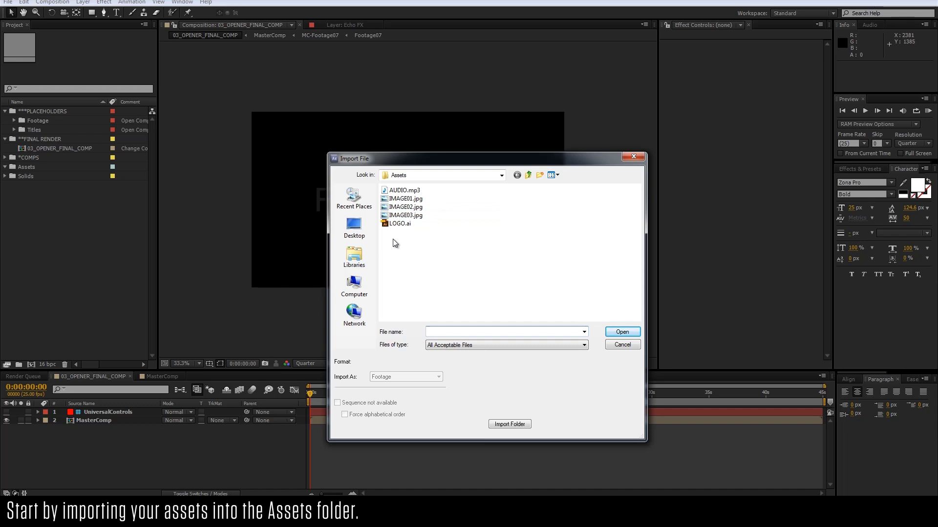
drag(427, 242, 393, 188)
click(622, 331)
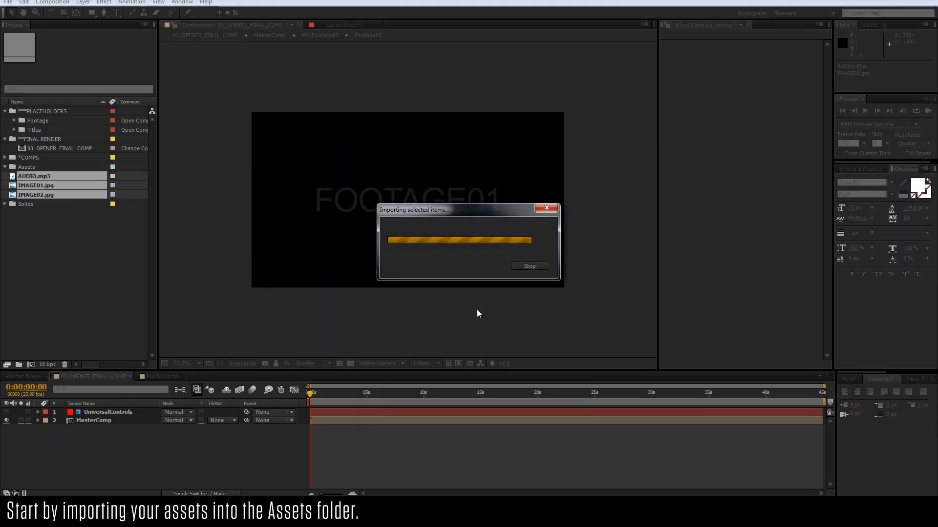
Step: Move the five imported files into the Assets folder
click(27, 174)
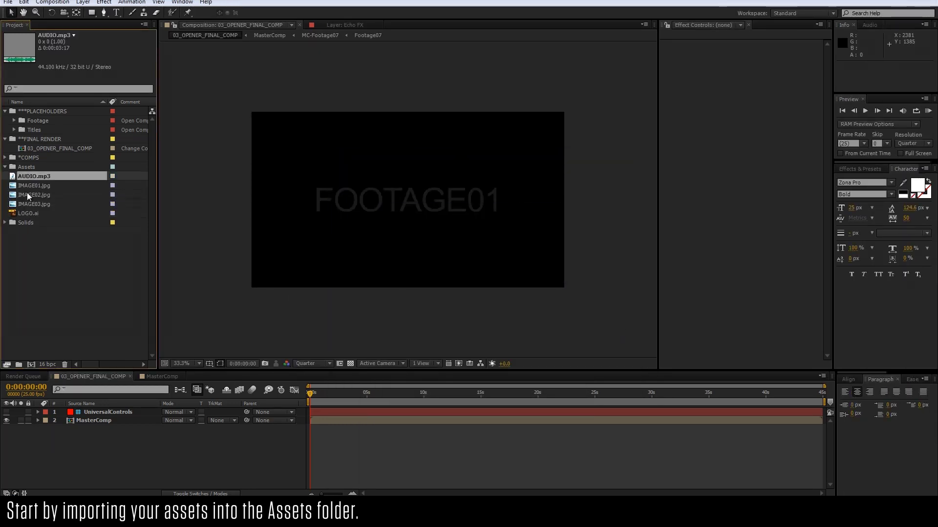
shift+click(25, 213)
drag(25, 213, 33, 170)
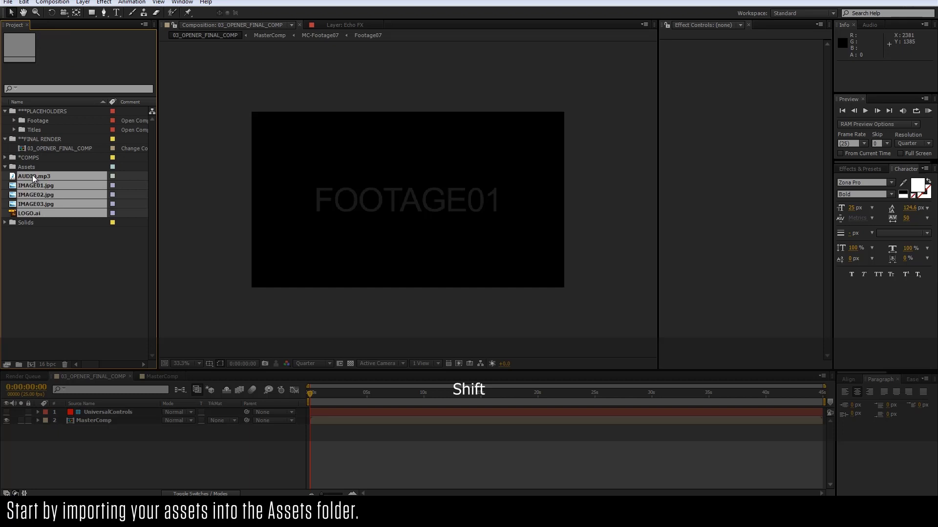
Step: Place IMAGE01.jpg as the top layer of the Footage01 composition
click(14, 122)
double_click(48, 130)
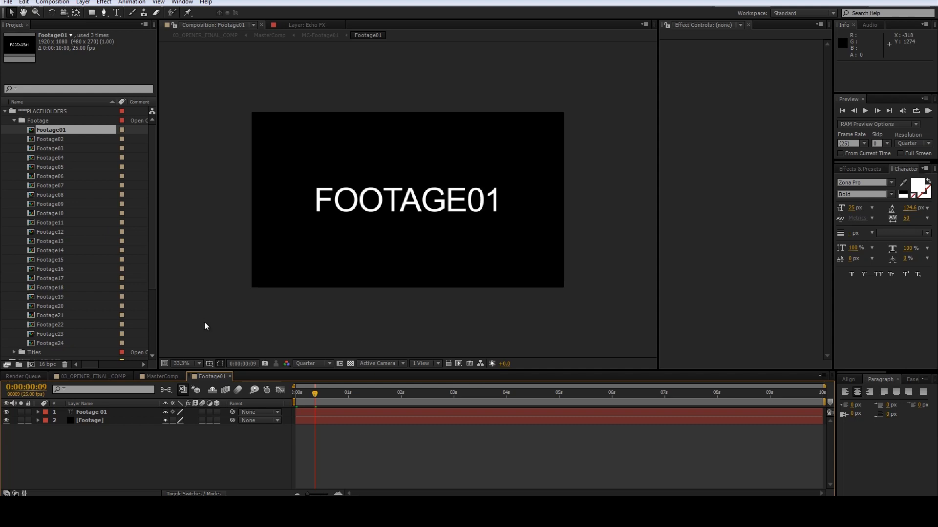
scroll(59, 293, down, 4)
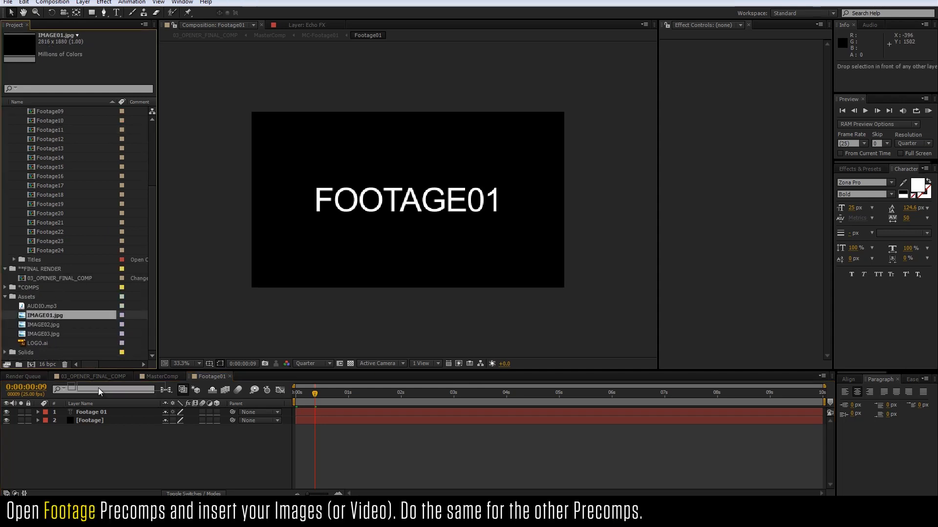
drag(48, 316, 104, 409)
click(303, 397)
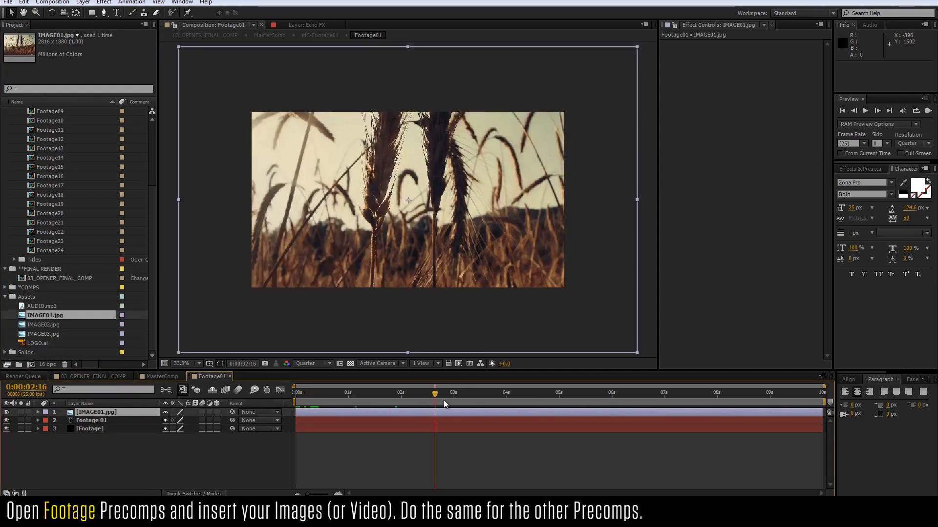
Step: Add IMAGE02.jpg to Footage02 and scale it down to about 42%
scroll(80, 149, up, 4)
double_click(63, 140)
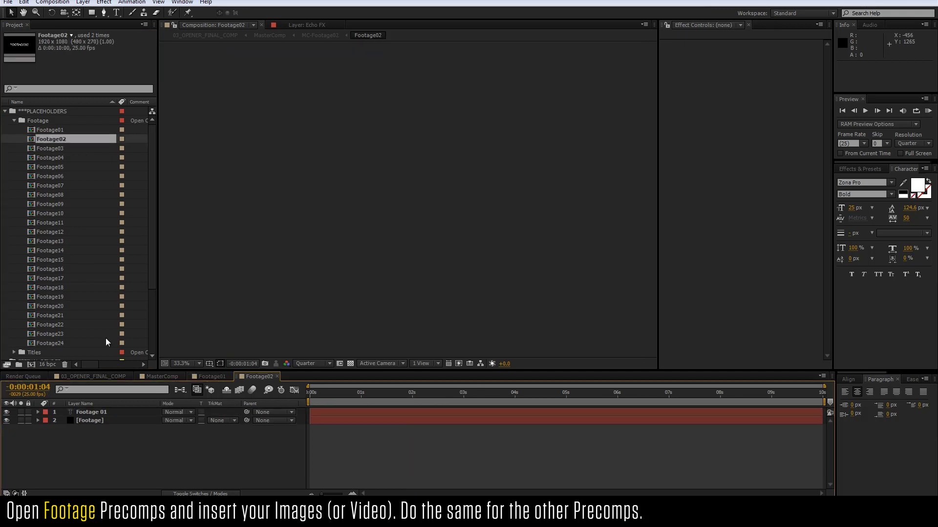
scroll(81, 354, down, 3)
drag(46, 334, 108, 411)
click(39, 413)
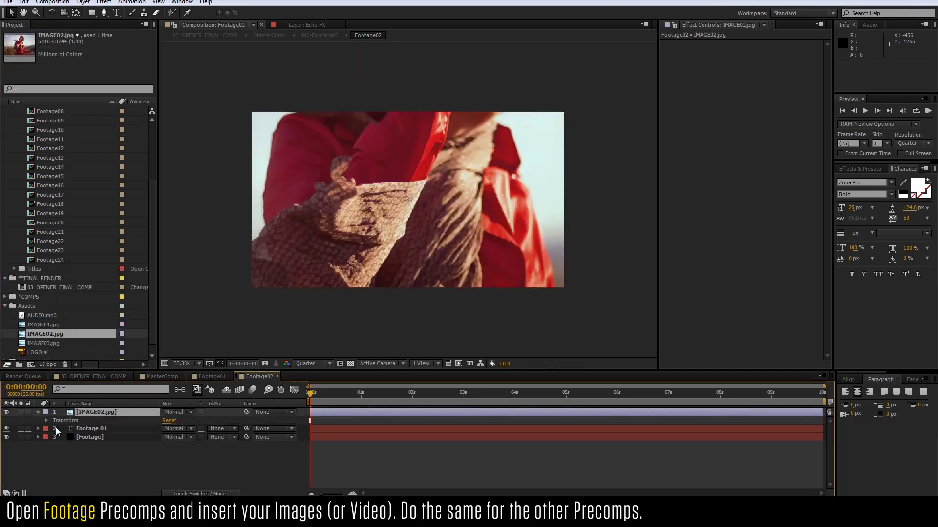
click(46, 421)
drag(179, 445, 166, 448)
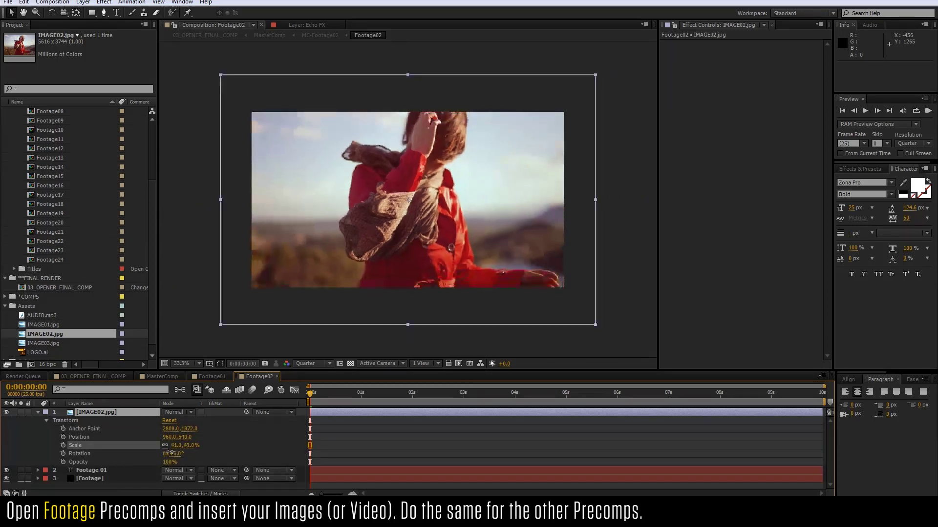
scroll(64, 165, up, 5)
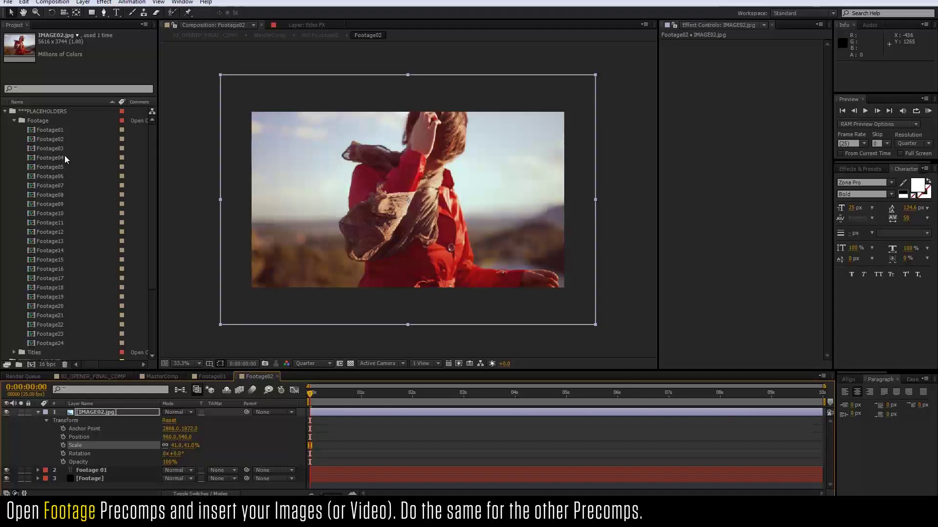
double_click(59, 148)
Step: Add IMAGE03.jpg to Footage03 and enlarge it to 123% to fill the frame
drag(328, 394, 320, 398)
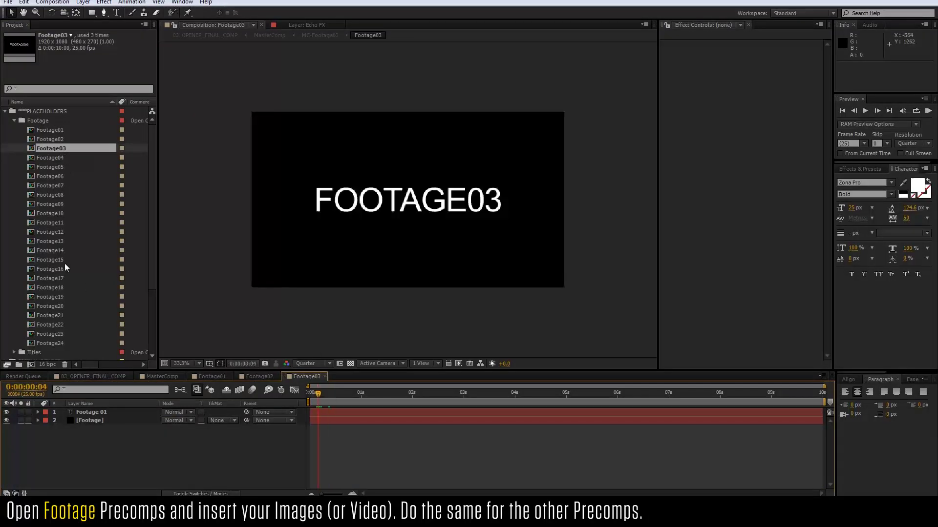
scroll(65, 274, down, 5)
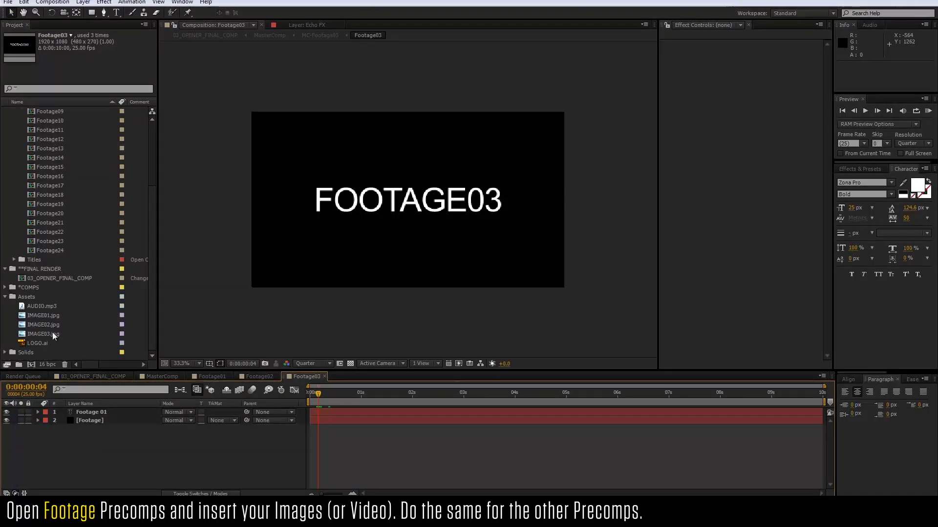
drag(53, 334, 297, 413)
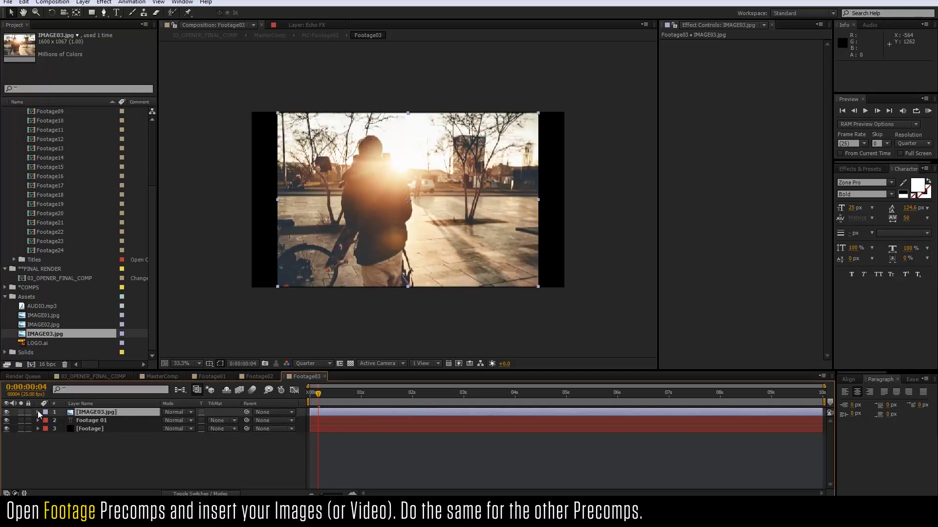
click(38, 412)
click(46, 420)
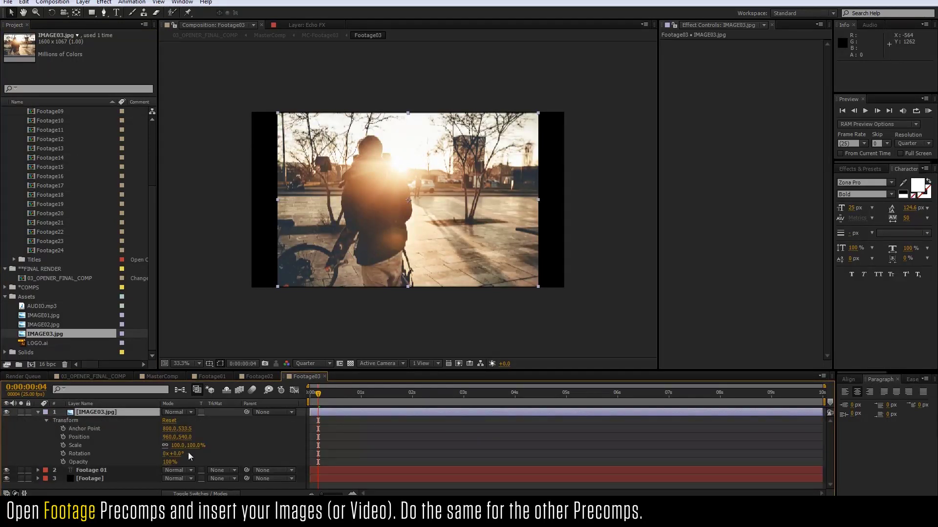
drag(193, 446, 406, 440)
click(406, 439)
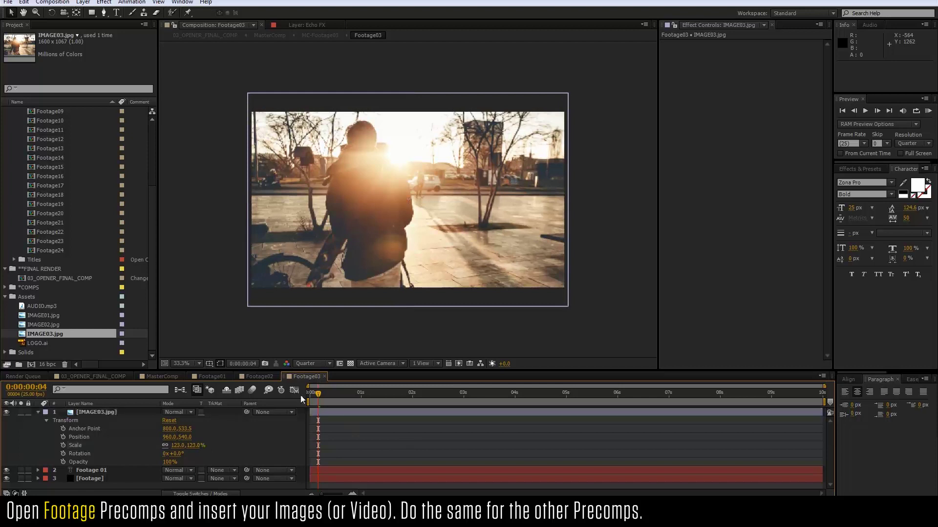
Step: Expand the Titles folder in the Project panel
scroll(49, 265, up, 1)
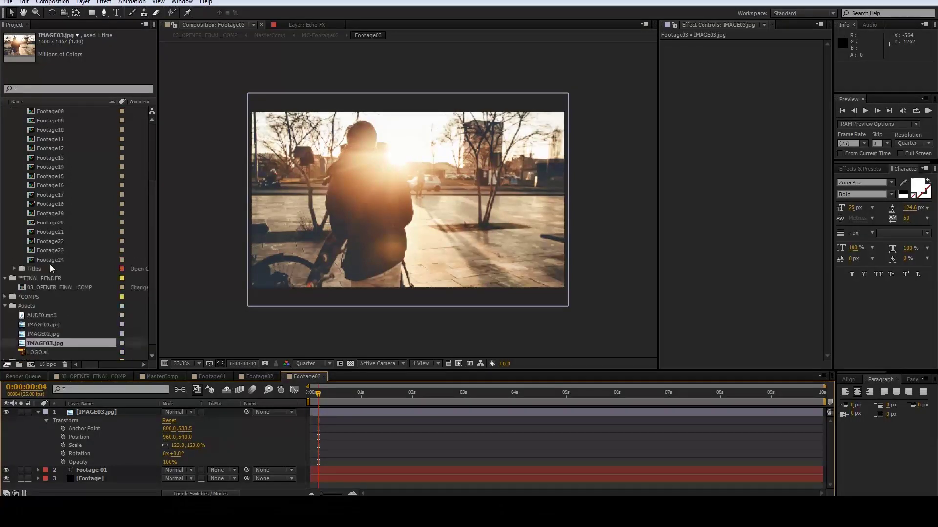
click(14, 269)
scroll(45, 210, down, 5)
Step: Add LOGO.ai to the ReplaceLOGO composition and scale it to 61%
double_click(53, 204)
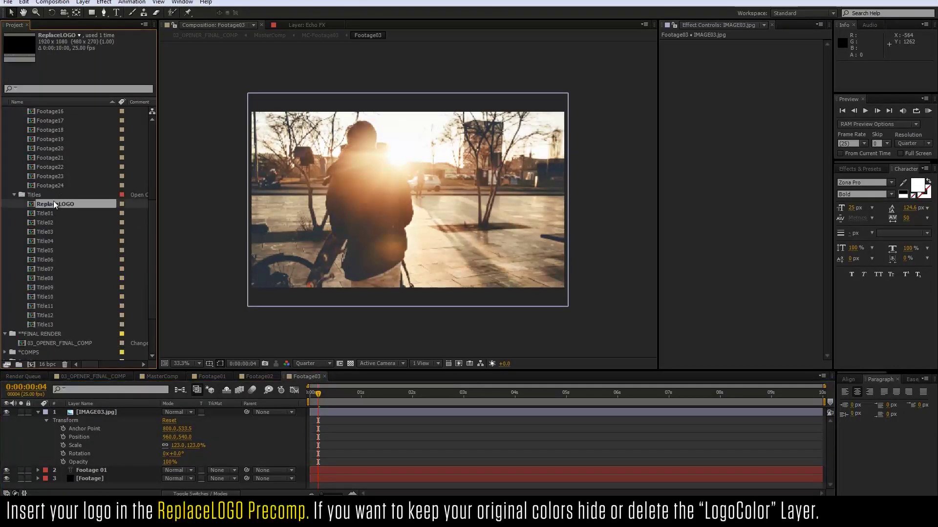
drag(364, 393, 312, 406)
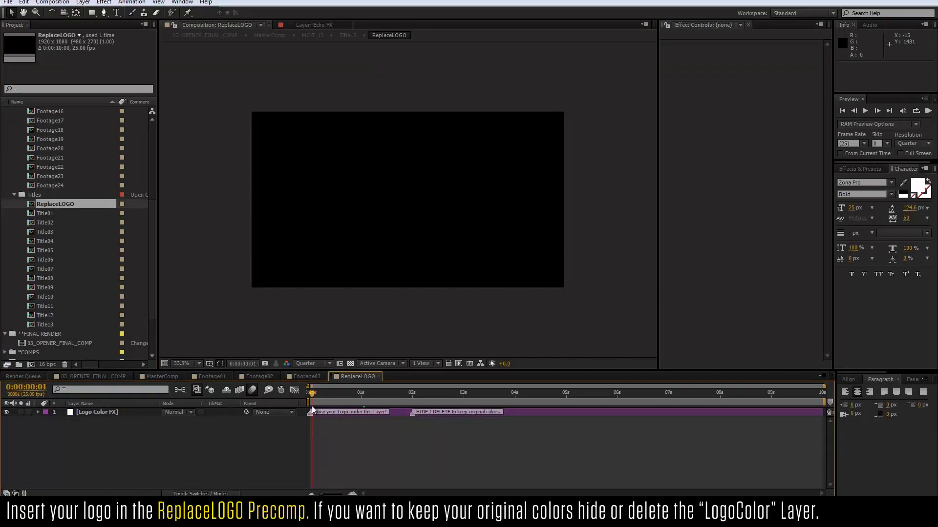
scroll(70, 321, down, 3)
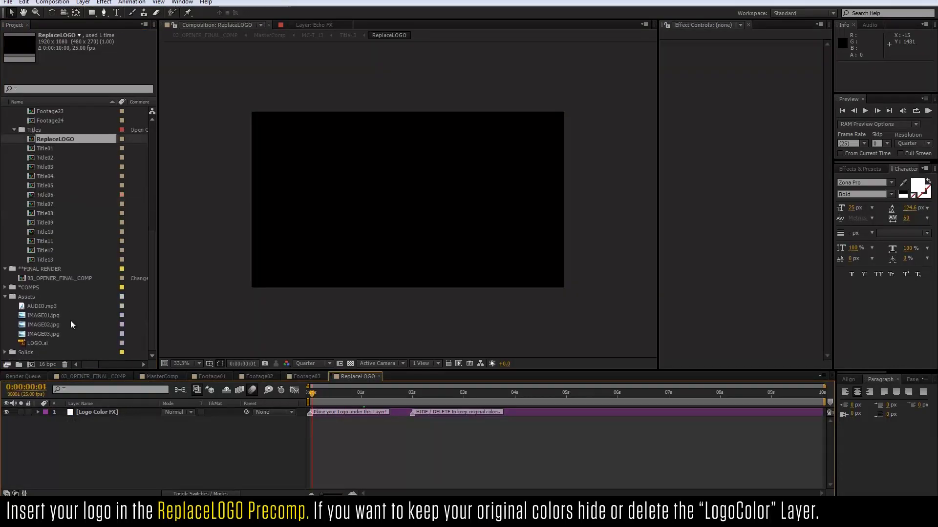
drag(45, 343, 109, 411)
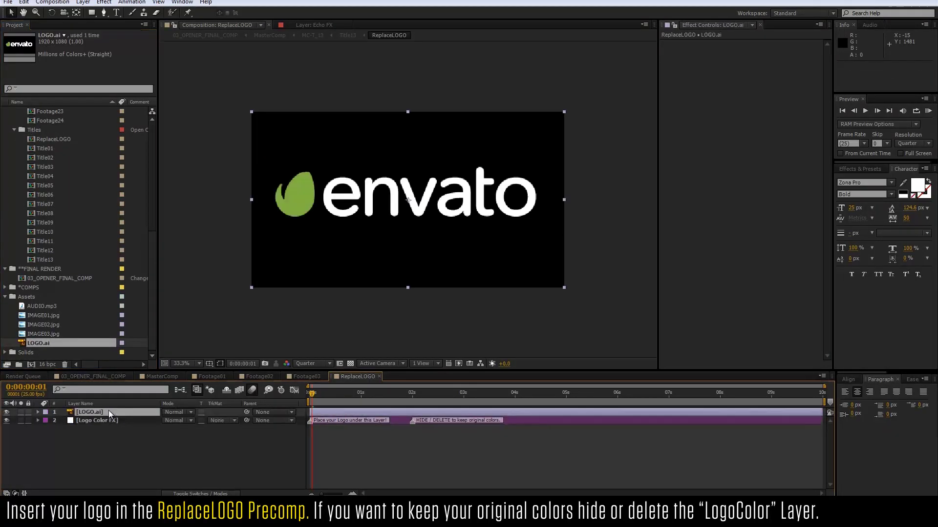
click(194, 494)
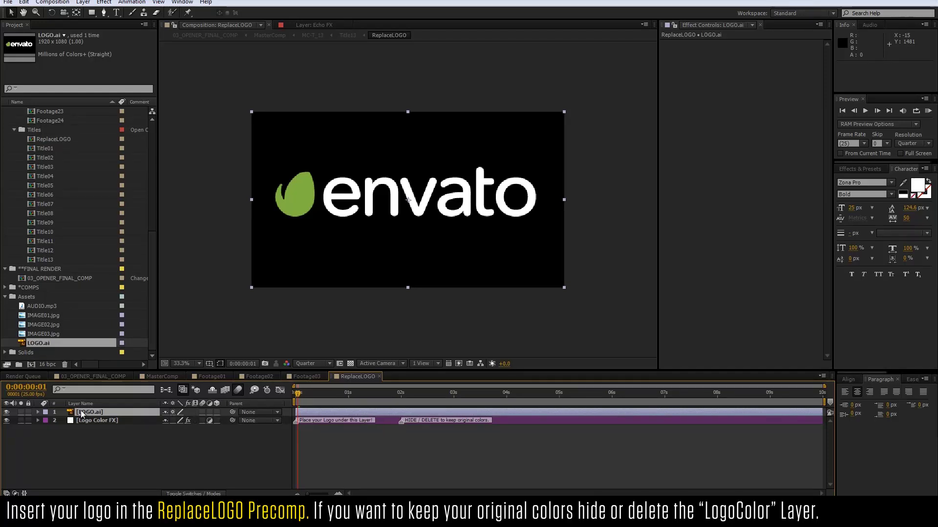
click(39, 413)
click(47, 421)
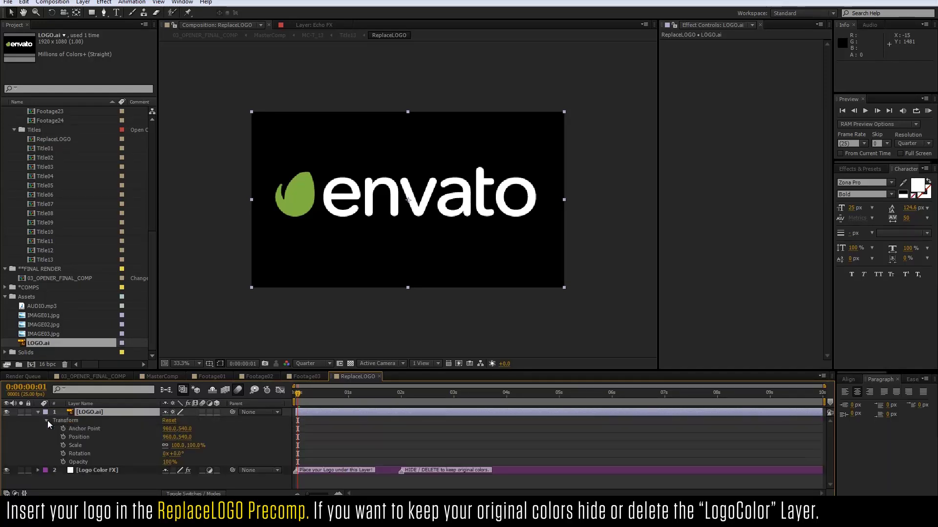
drag(178, 444, 176, 451)
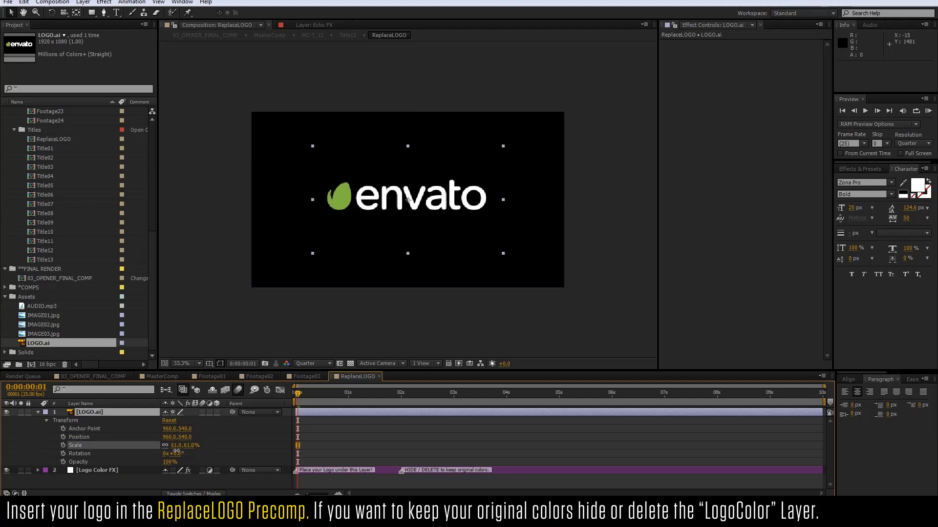
Step: Move LOGO.ai beneath Logo Color FX so it renders white, then open Title01
click(38, 412)
drag(88, 413, 92, 426)
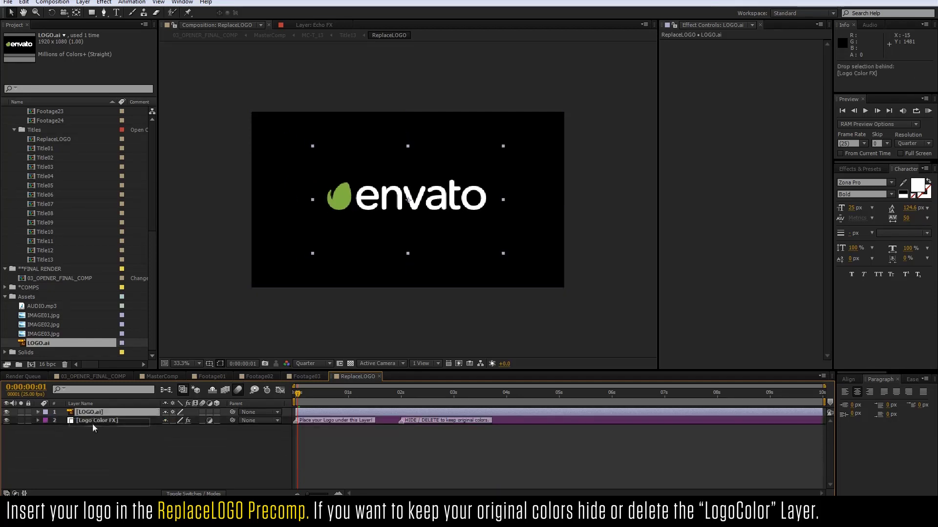
click(89, 413)
click(7, 412)
click(6, 412)
click(100, 421)
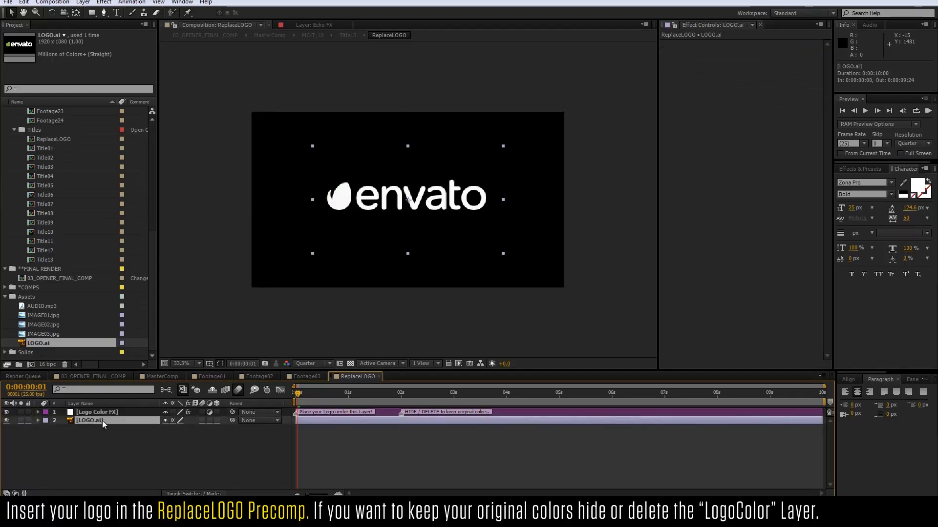
click(208, 453)
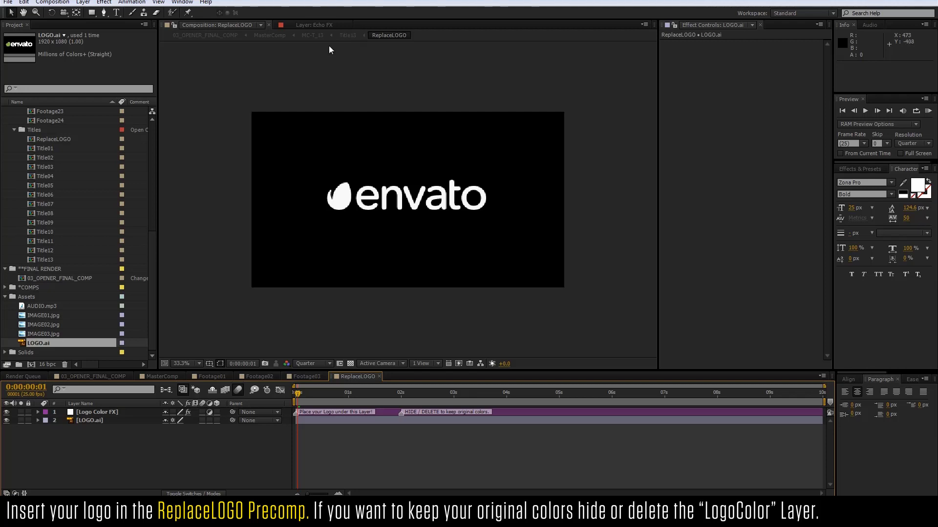
double_click(53, 149)
mouse_move(355, 396)
mouse_down()
mouse_move(438, 396)
mouse_move(416, 399)
mouse_up()
Step: Change Title01's DYNAMIC OPENER text to CHANGE TITLE and reveal the shy layers
click(86, 412)
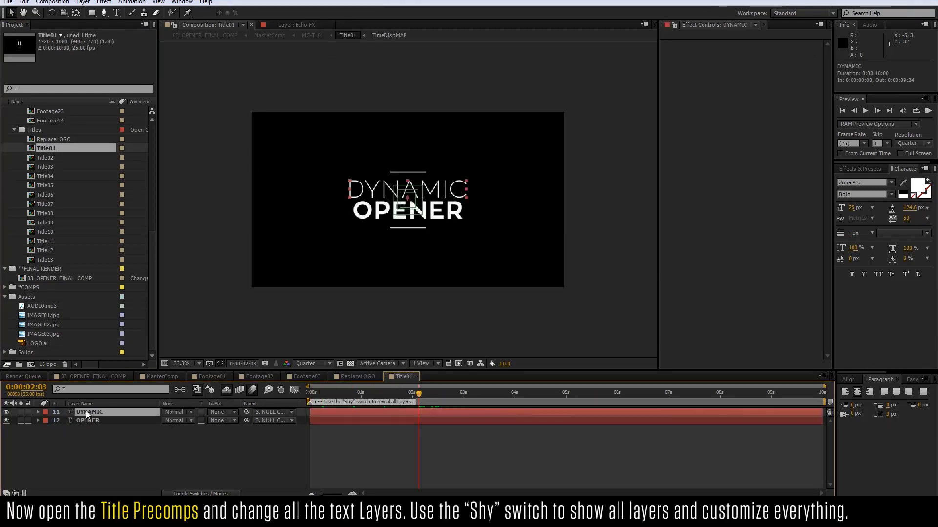
key(shift+c)
text(HANGE)
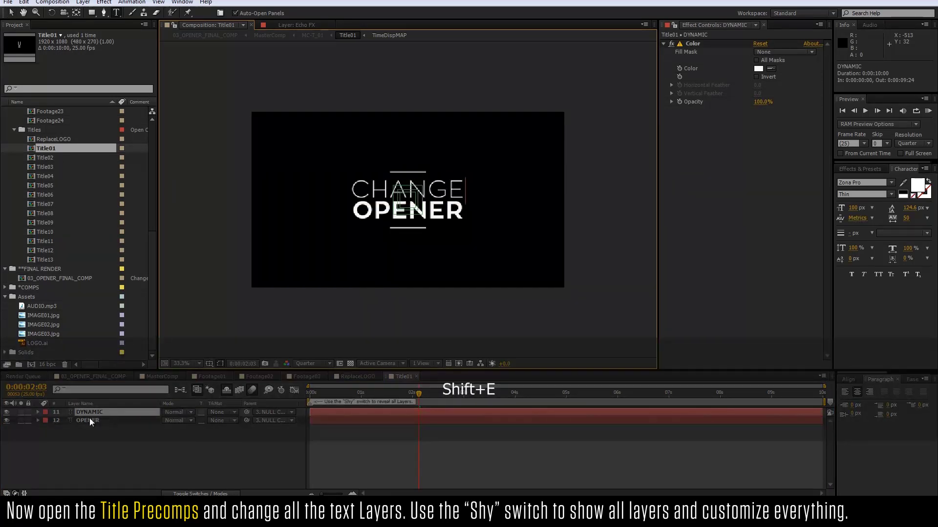
double_click(90, 420)
text(TITLE)
click(316, 456)
drag(360, 403, 404, 403)
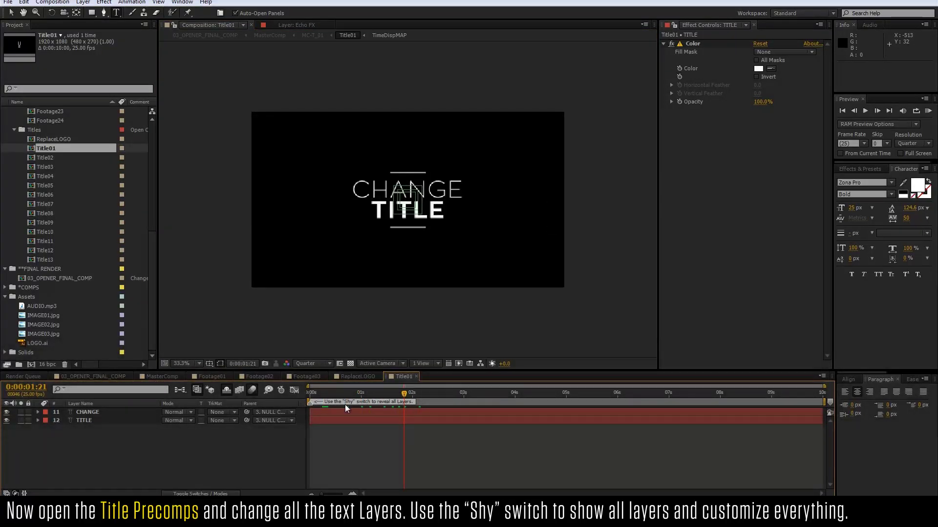
click(226, 390)
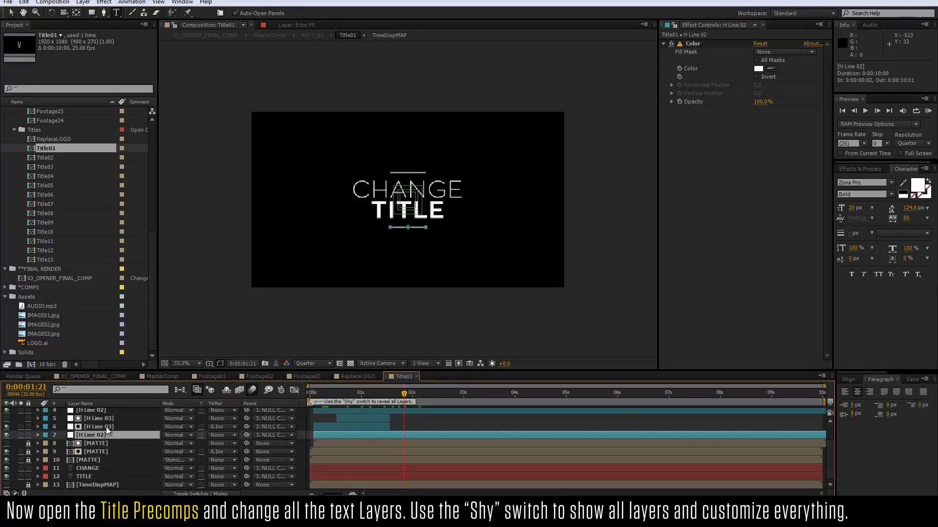
Step: Unlock the three MATTE layers in Title01 and make the MATTE layer visible
click(107, 426)
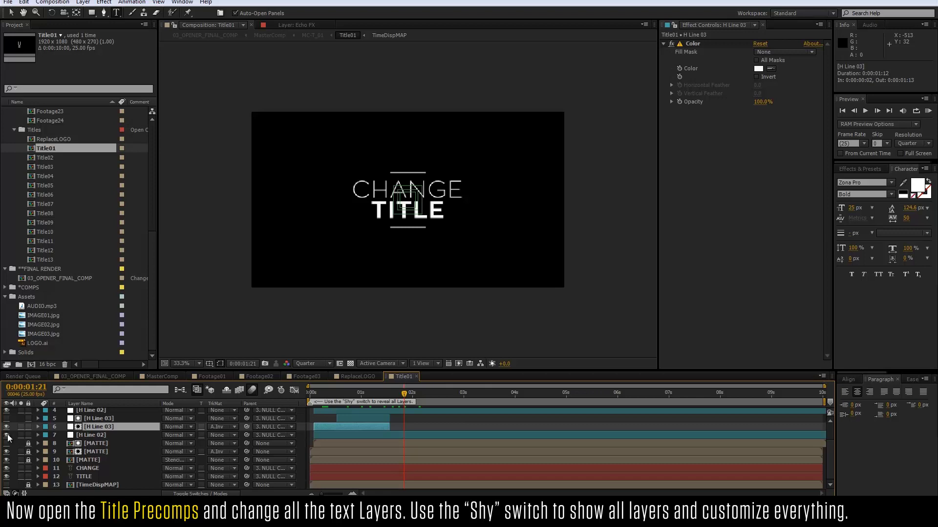
scroll(7, 434, up, 3)
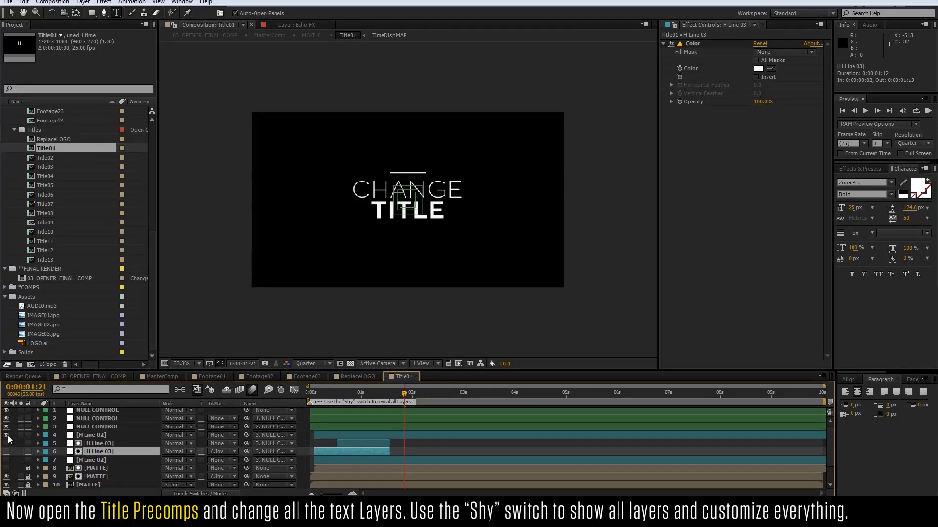
drag(386, 394, 381, 394)
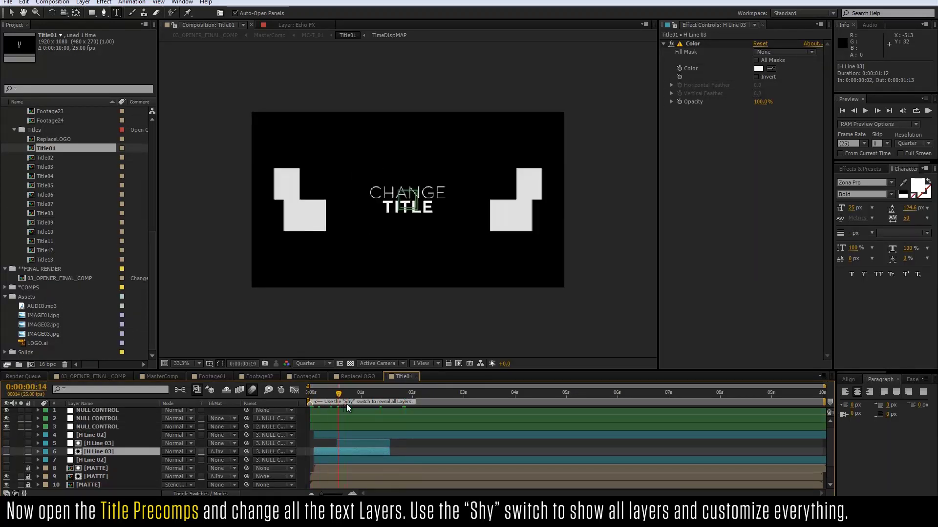
scroll(150, 442, down, 3)
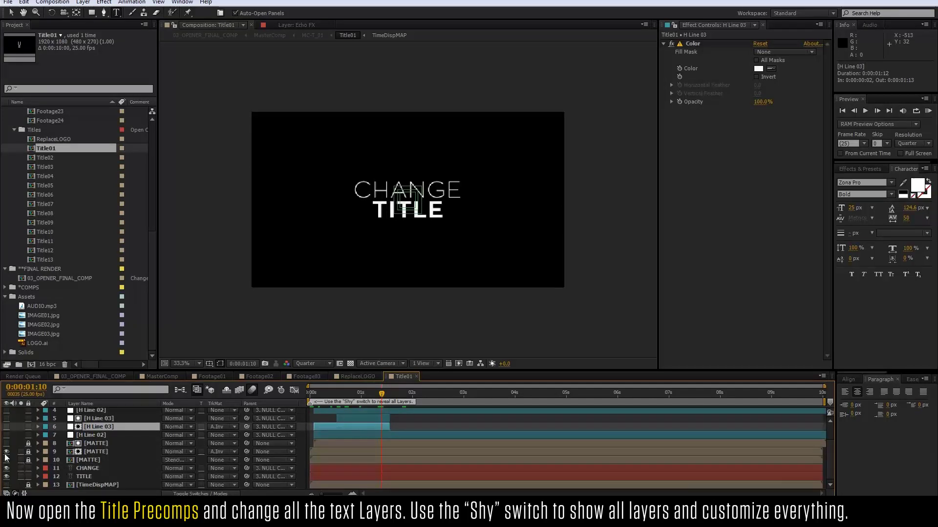
drag(27, 444, 29, 460)
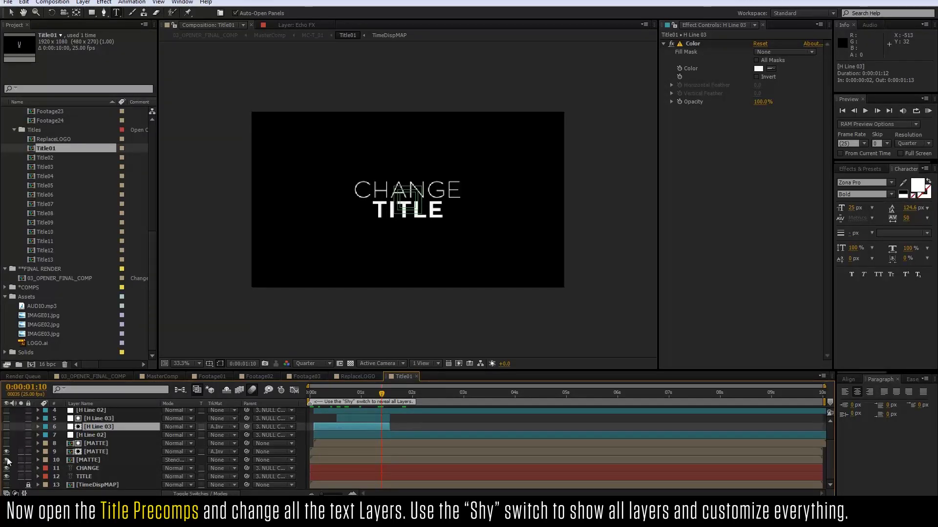
key(space)
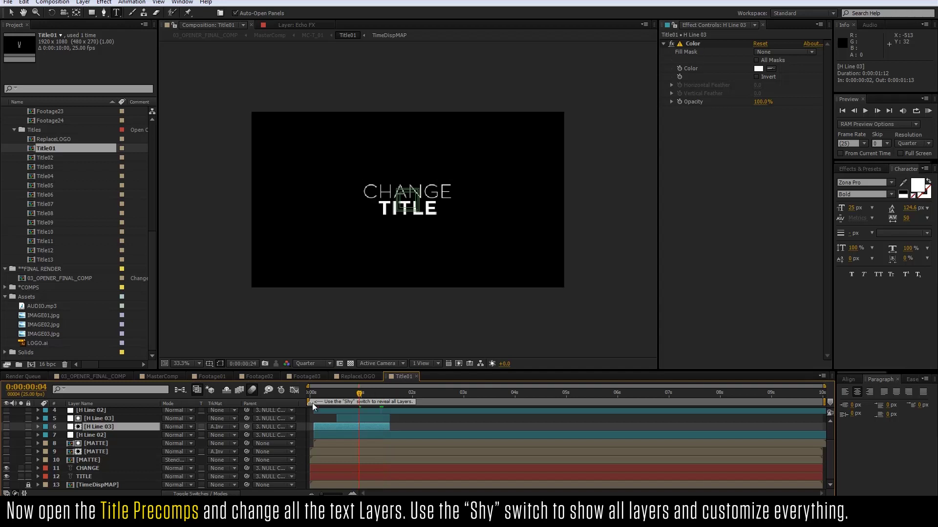
click(87, 457)
click(6, 460)
drag(413, 395, 376, 407)
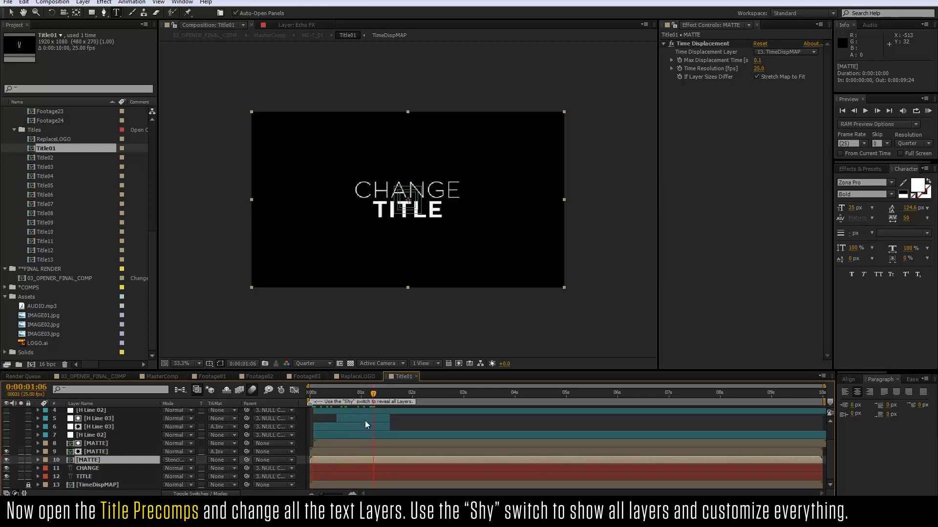
scroll(178, 423, up, 2)
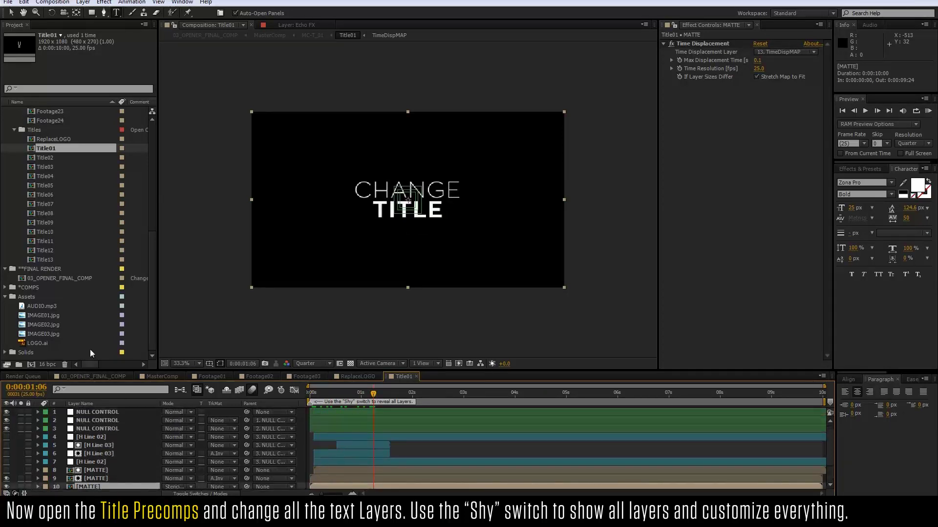
Step: Change Title02's MINIMAL text to NEW TITLE
double_click(50, 157)
mouse_move(350, 396)
mouse_down()
mouse_move(400, 395)
mouse_move(370, 395)
mouse_up()
click(93, 413)
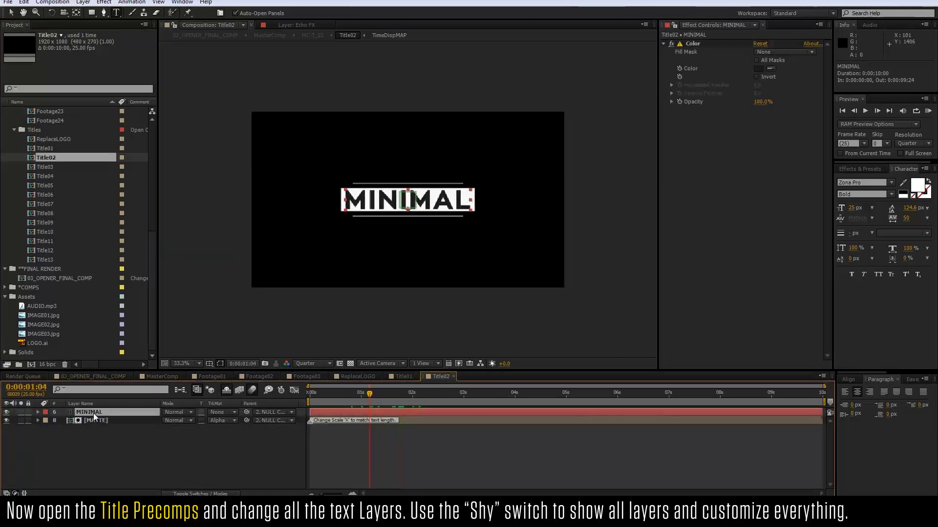
key(shift+e)
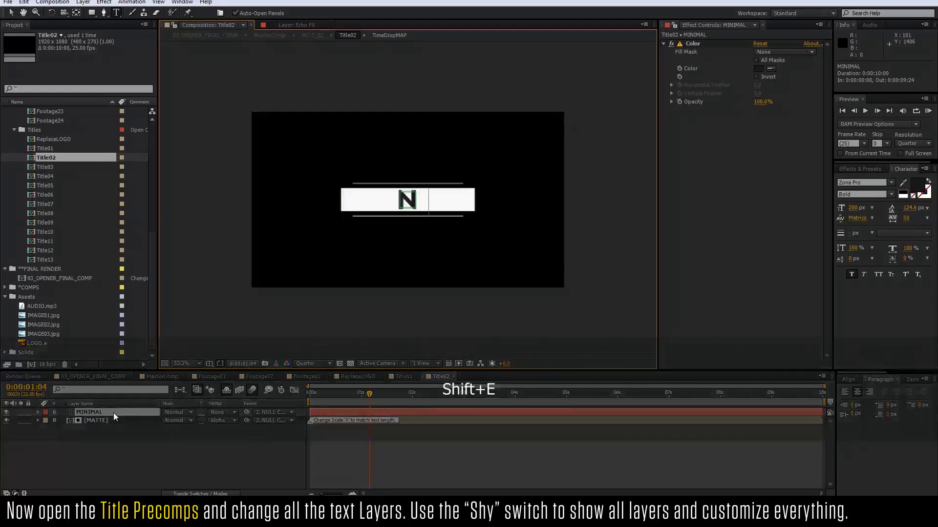
text(EW TITLE)
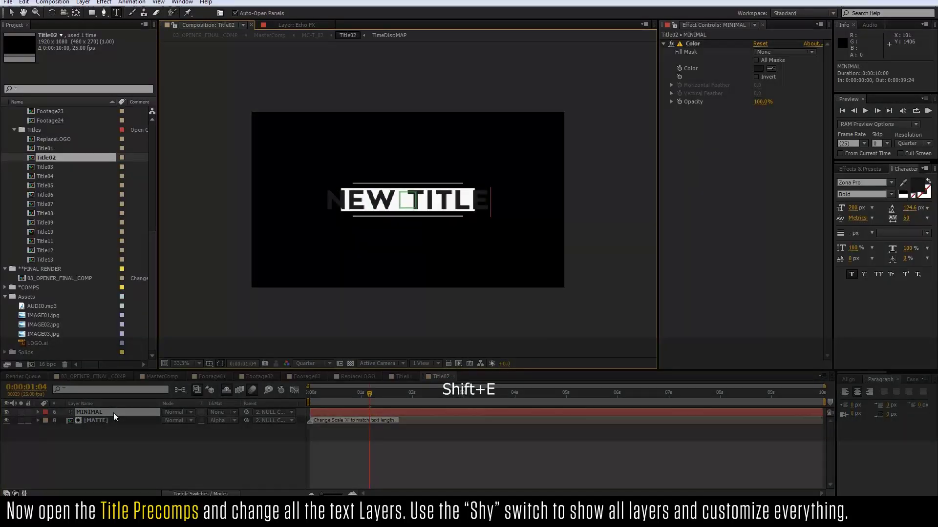
click(113, 411)
Step: Widen the MATTE layer's Scale X to 135% to fit NEW TITLE
click(37, 420)
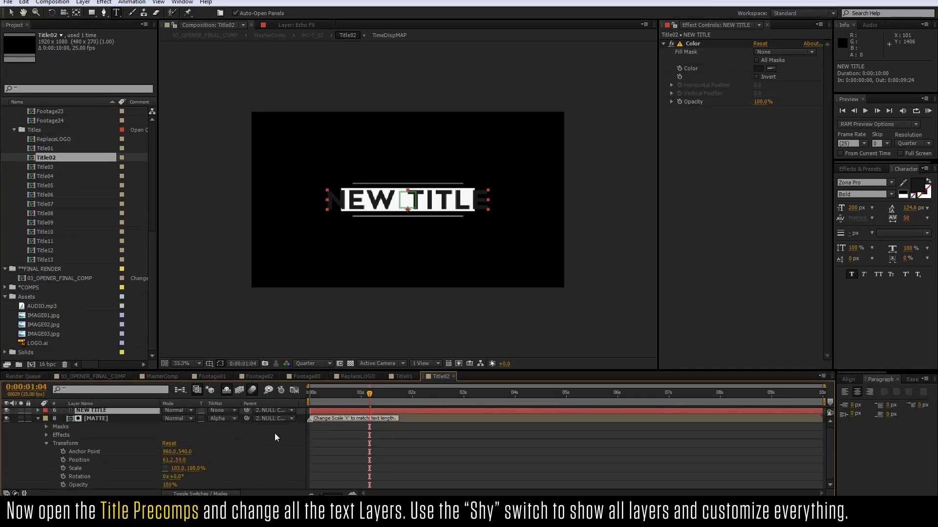
drag(175, 469, 191, 468)
click(322, 420)
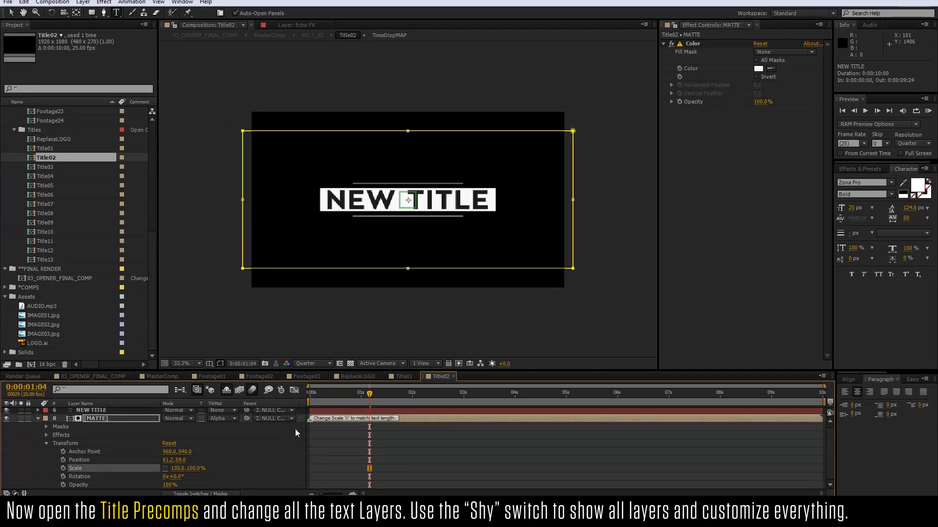
click(38, 418)
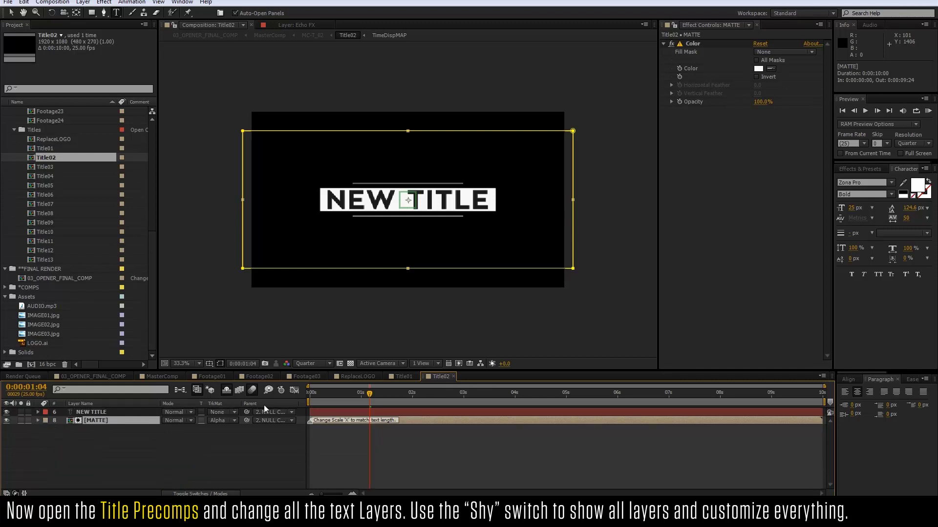
Step: Reveal Title02's shy layers, hide both H Line 03 layers, and preview the animation
click(226, 391)
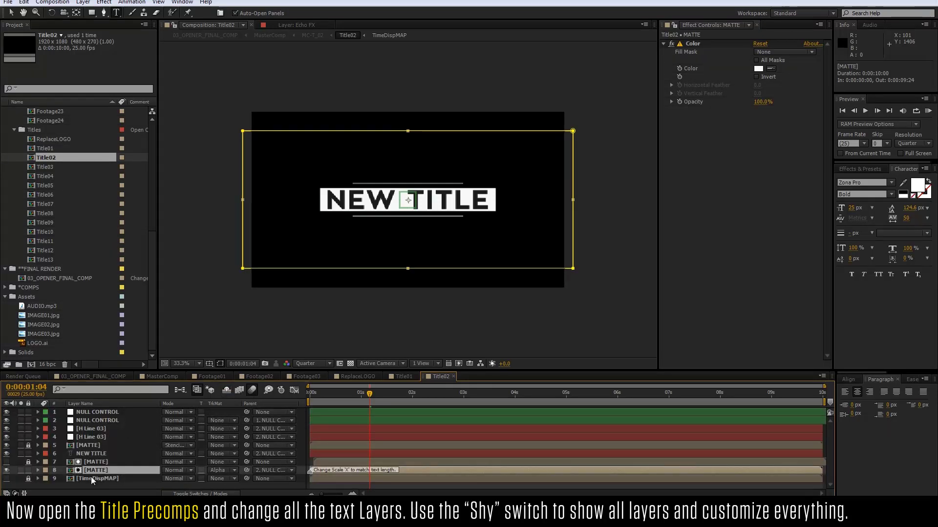
drag(7, 430, 6, 437)
key(space)
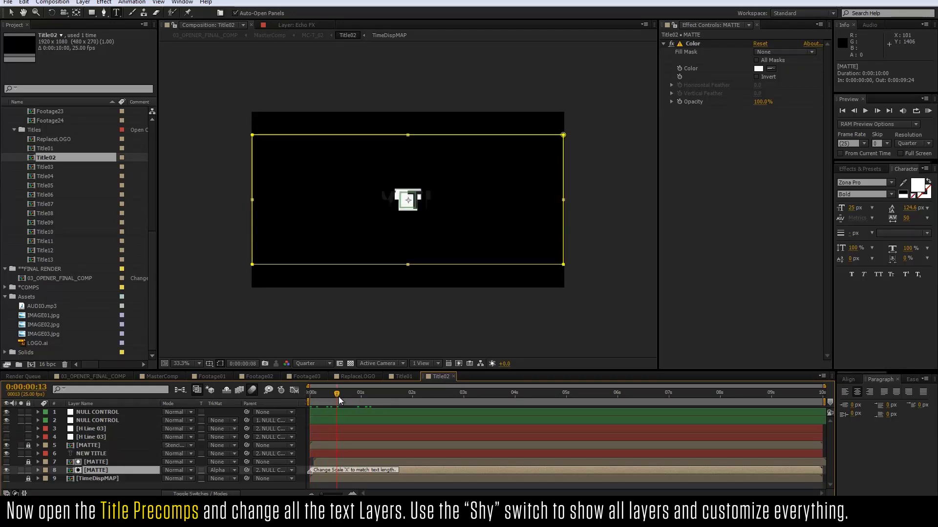
drag(361, 395, 401, 403)
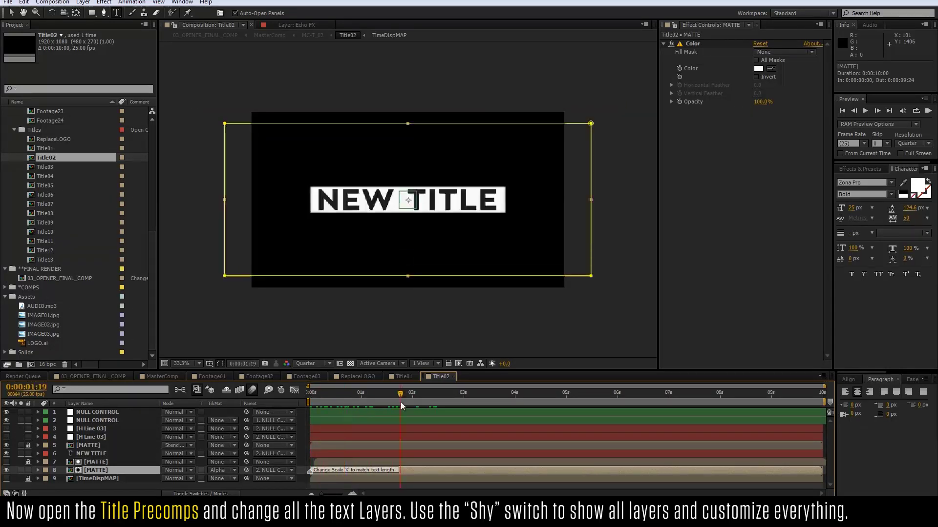
double_click(55, 167)
drag(411, 398, 390, 398)
Step: Retype Title03's ELEGANT and DESIGN text as SAME FOR and THE REST
key(space)
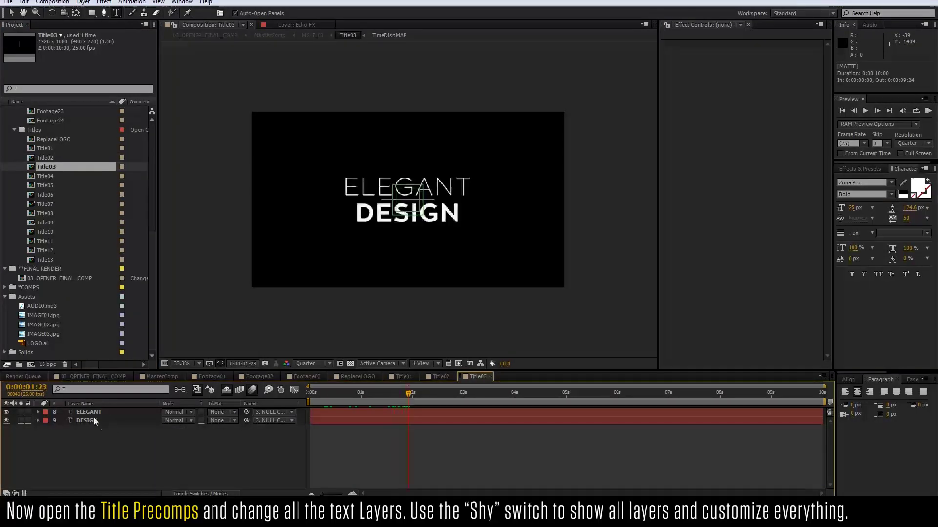
click(93, 413)
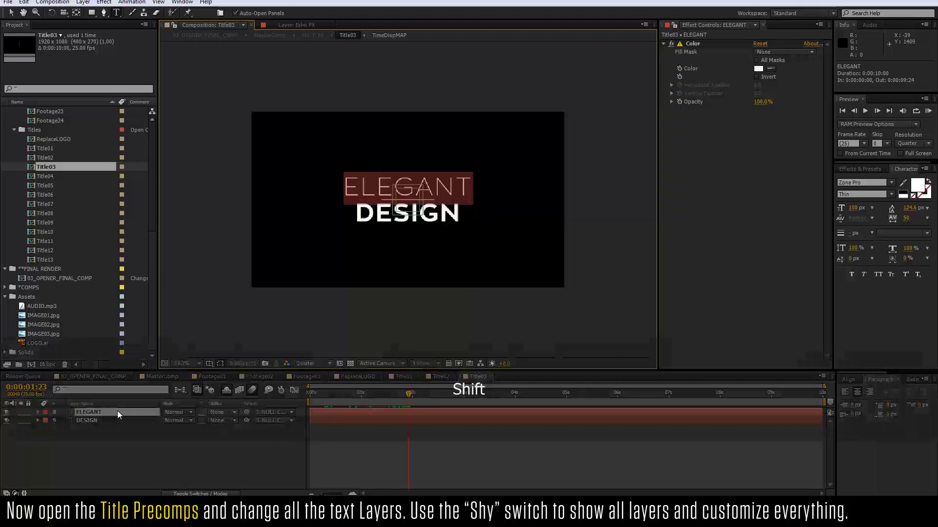
text(SAME FOR)
click(87, 421)
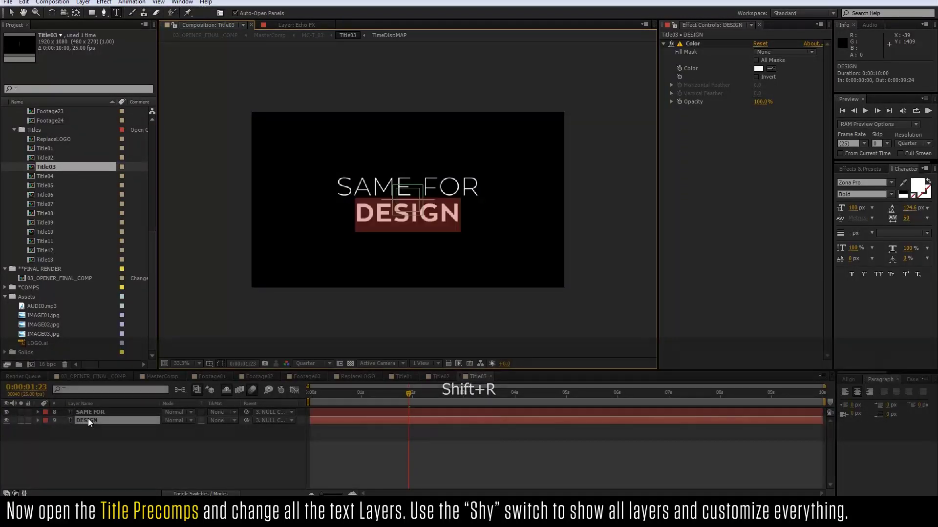
text(THE REST)
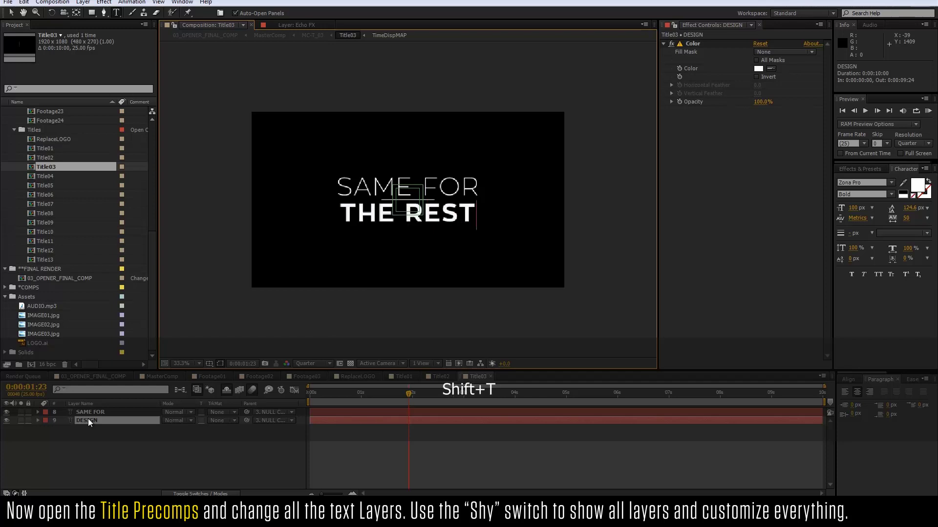
click(137, 430)
Step: Preview Title03, briefly revealing hidden layers and toggling H Line 02's visibility
click(363, 393)
key(space)
click(225, 392)
drag(325, 394, 358, 395)
click(90, 438)
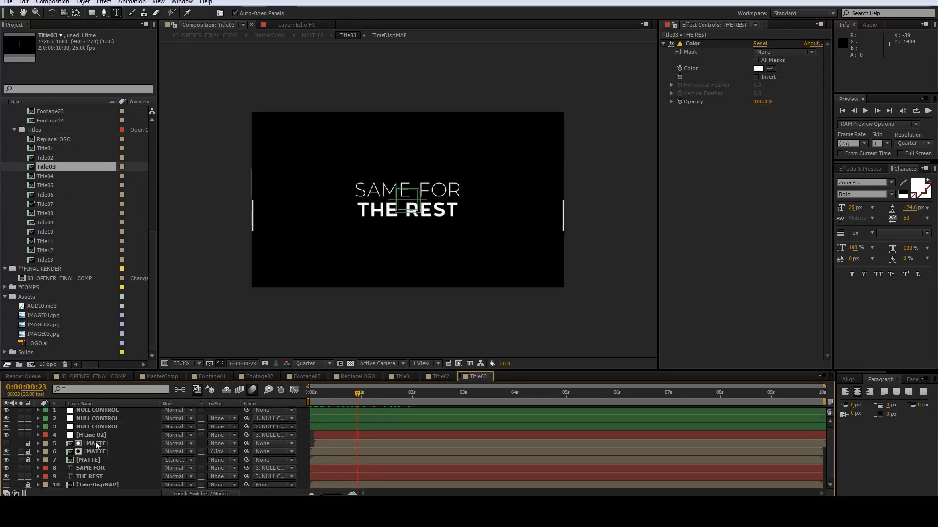
click(7, 436)
click(7, 435)
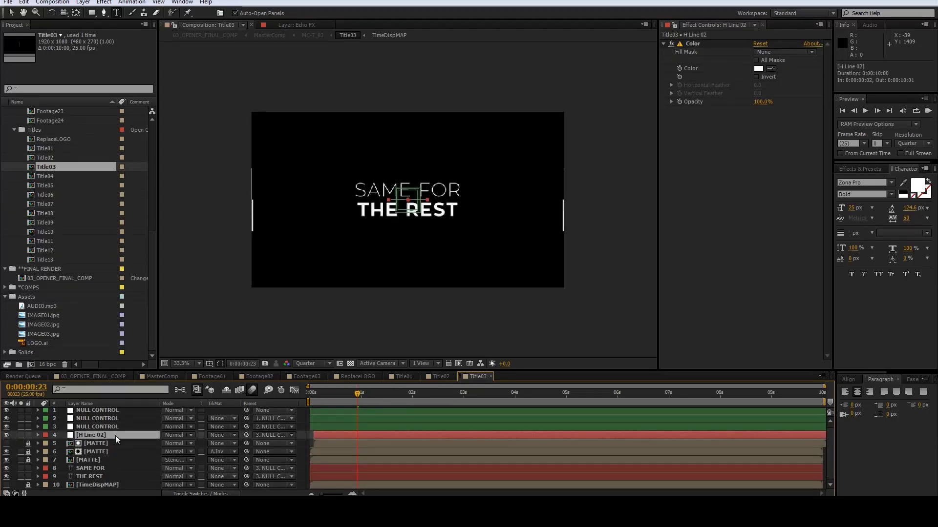
click(227, 392)
click(312, 397)
drag(312, 396, 360, 400)
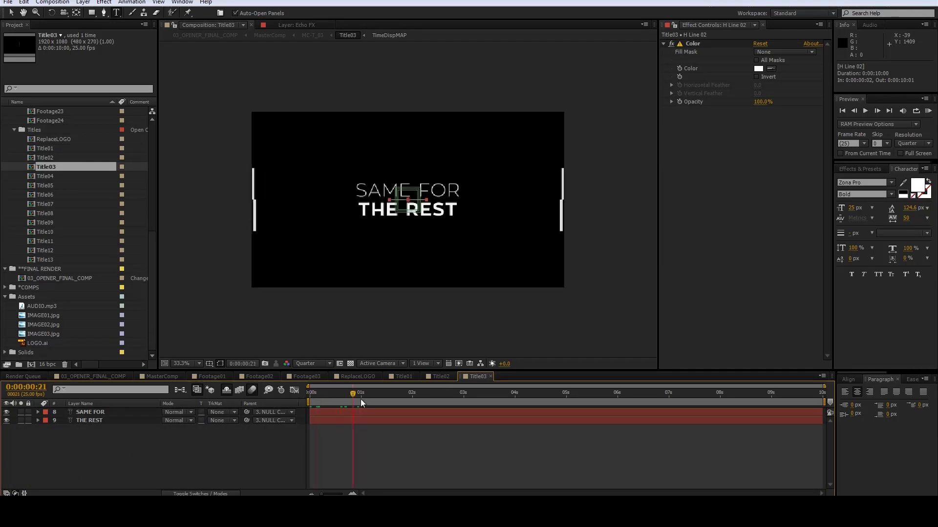
Step: Change Title13's ENVATO.COM text to WEBSITE.HERE
double_click(45, 260)
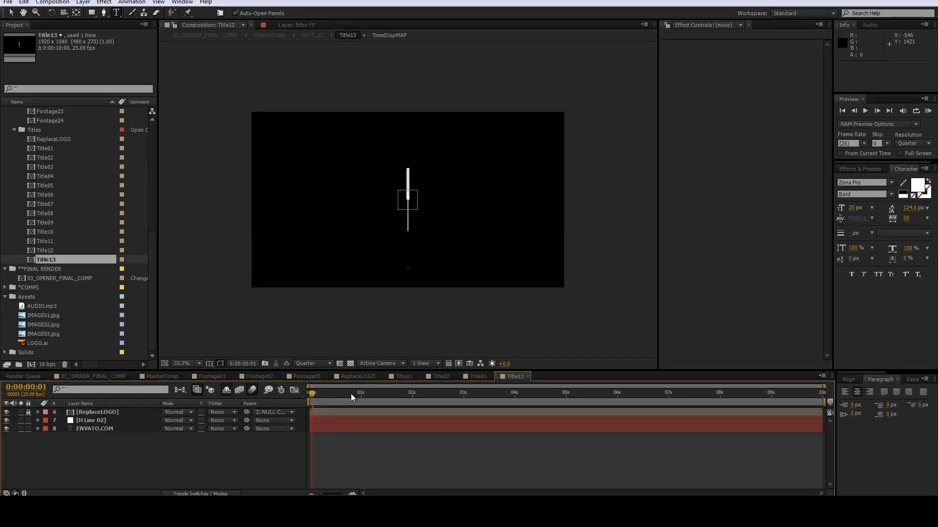
drag(350, 394, 415, 394)
double_click(108, 429)
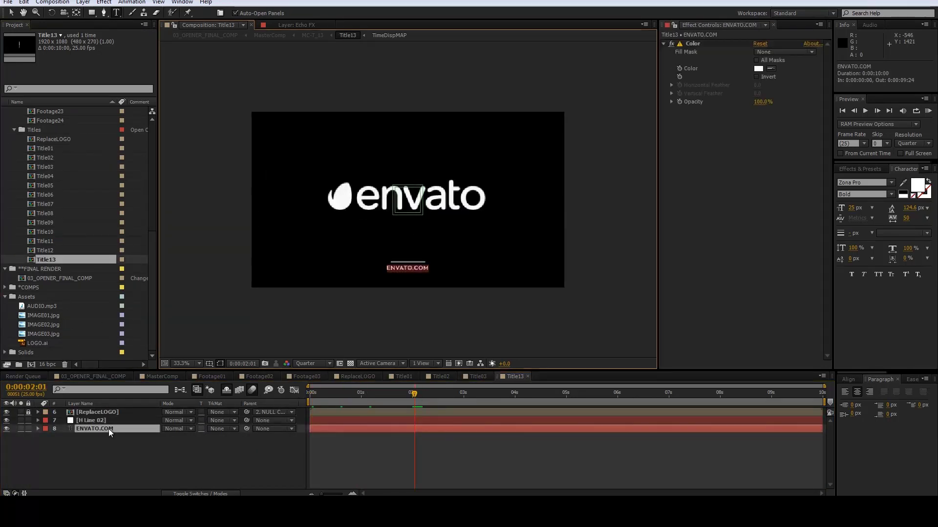
text(WEBSITE)
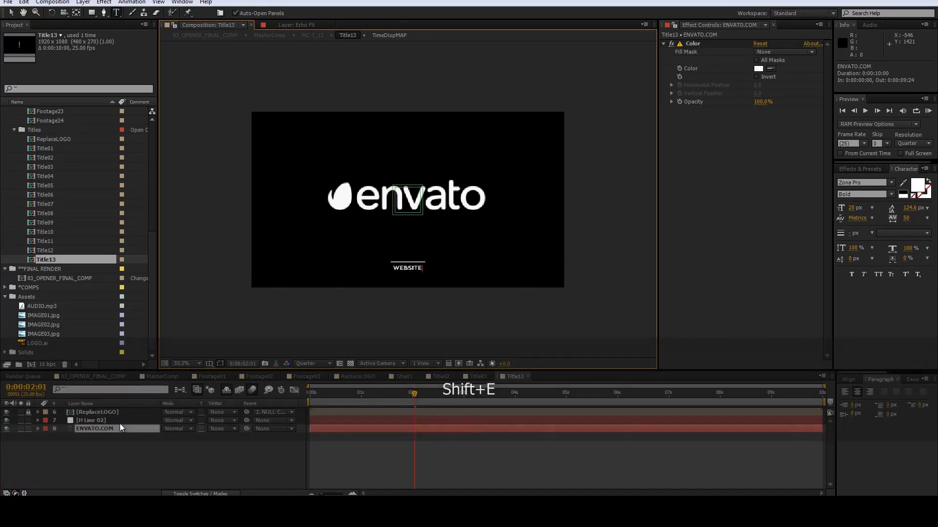
text(.HERE)
key(ctrl+Return)
click(376, 462)
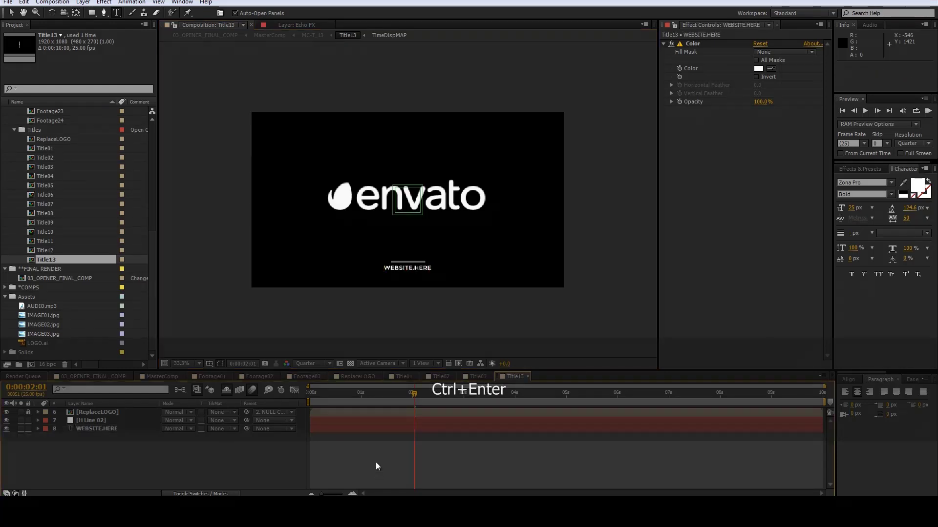
Step: Expand the COMPS folder in the Project panel
click(25, 271)
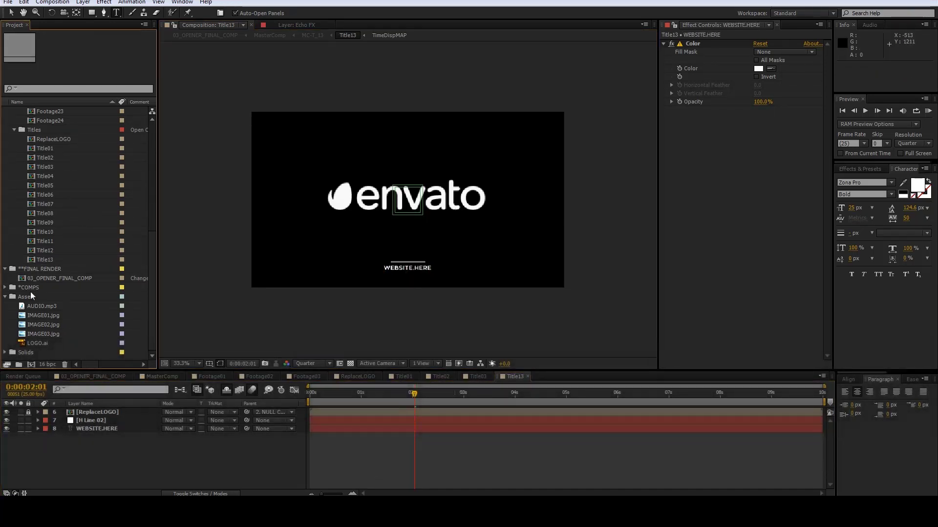
click(5, 288)
scroll(60, 293, down, 1)
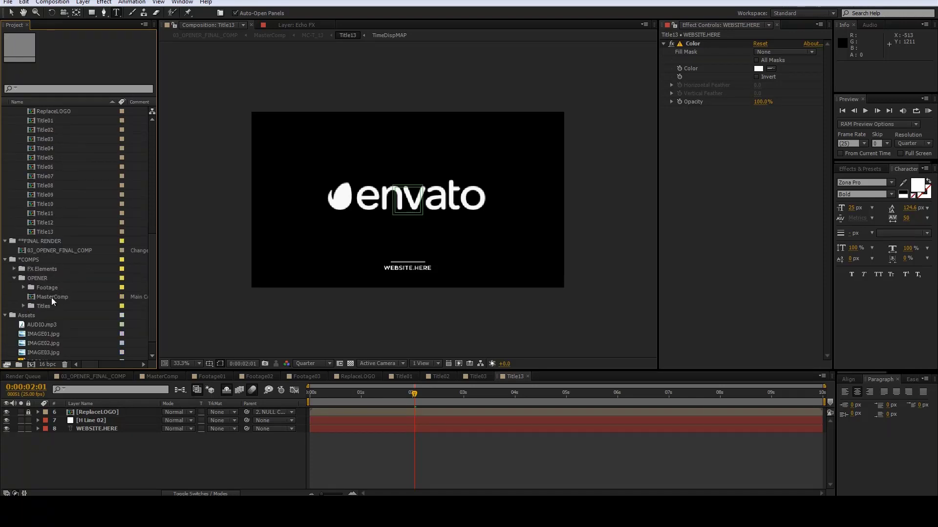
Step: Preview MasterComp, then switch to 03_OPENER_FINAL_COMP at the CHANGE TITLE frame
double_click(51, 297)
drag(288, 398, 349, 392)
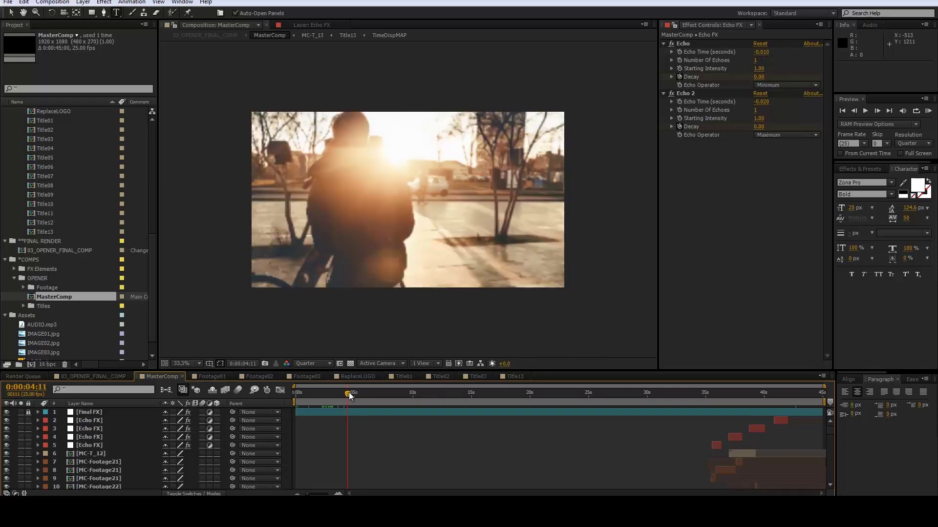
scroll(318, 425, down, 5)
click(121, 377)
drag(335, 399, 316, 404)
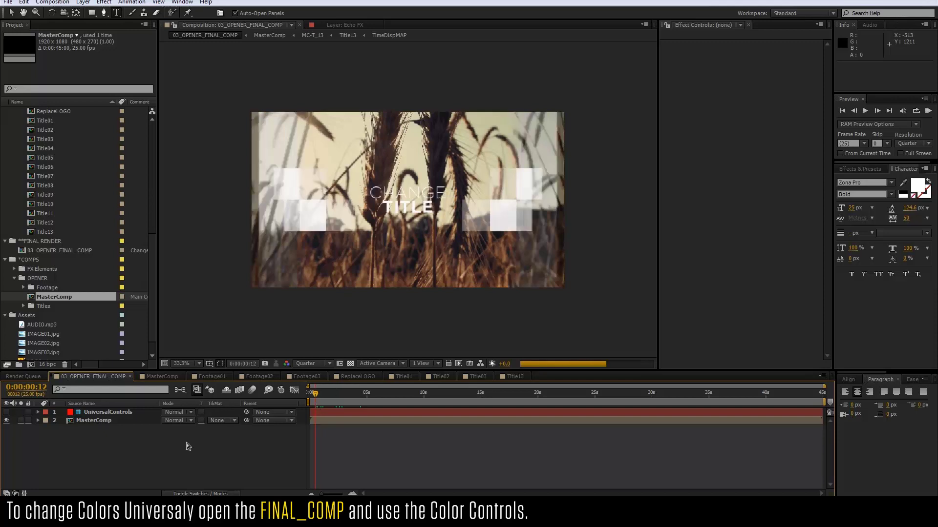
Step: Select the UniversalControls layer, preview a red for Color 01, then cancel to keep white
click(106, 414)
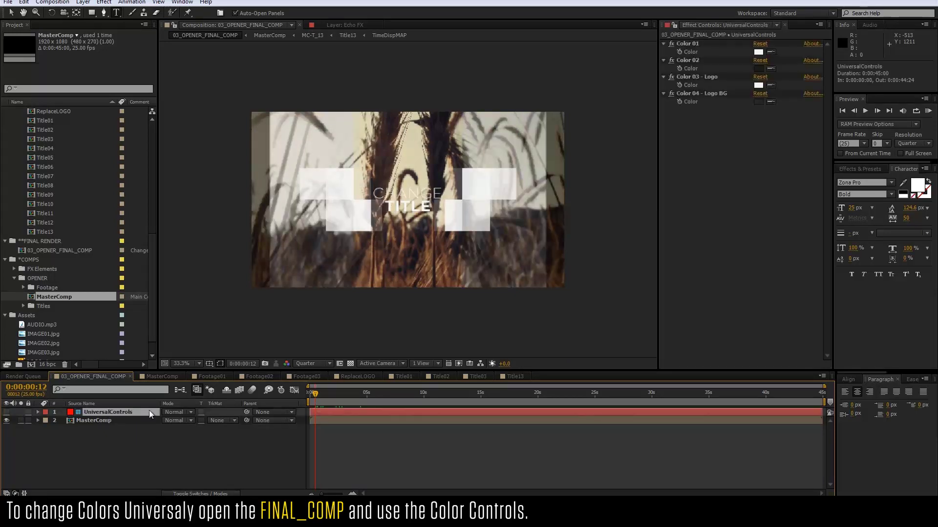
click(757, 53)
click(122, 27)
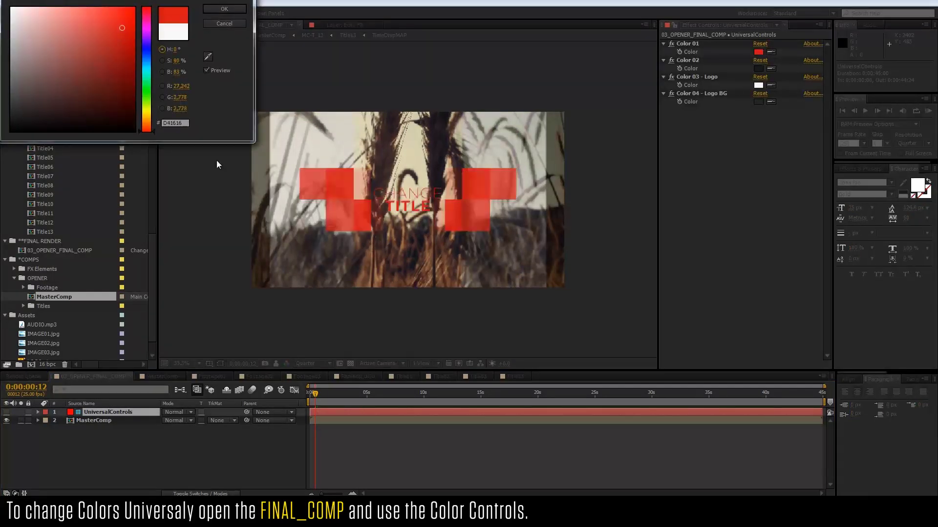
click(224, 23)
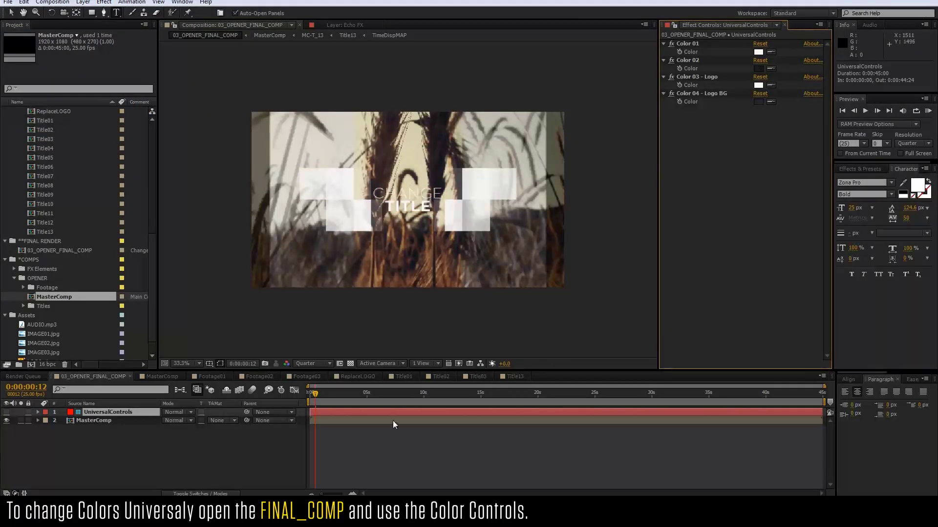
Step: At the NEW TITLE frame, preview red for the title's Color 02, then cancel
click(329, 394)
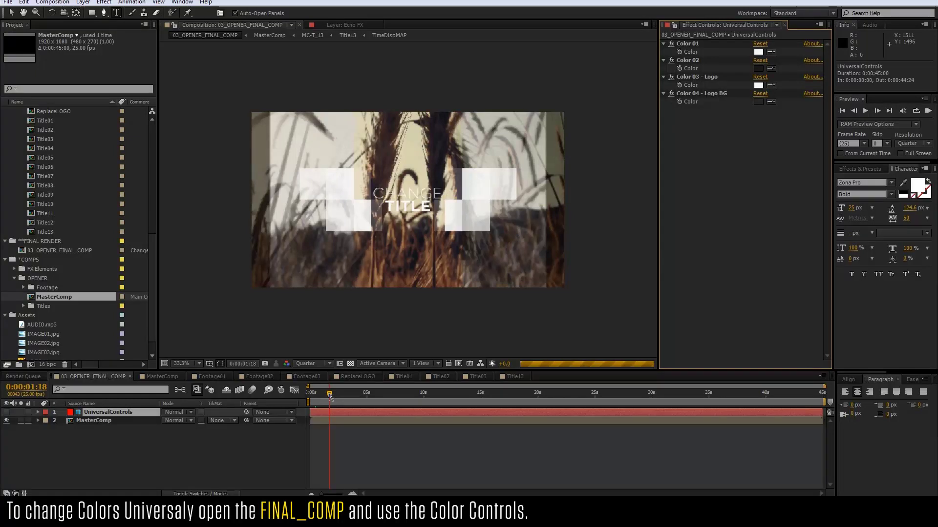
drag(334, 394, 340, 393)
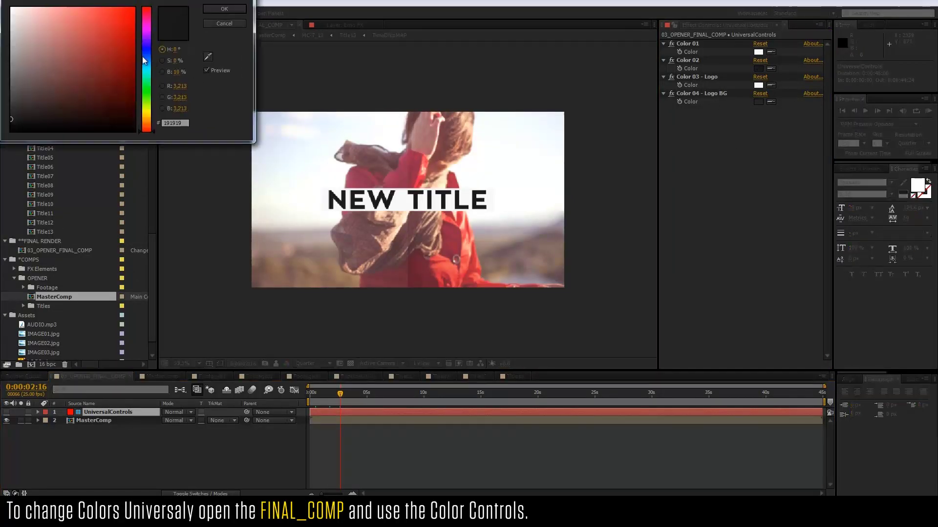
drag(125, 41, 134, 20)
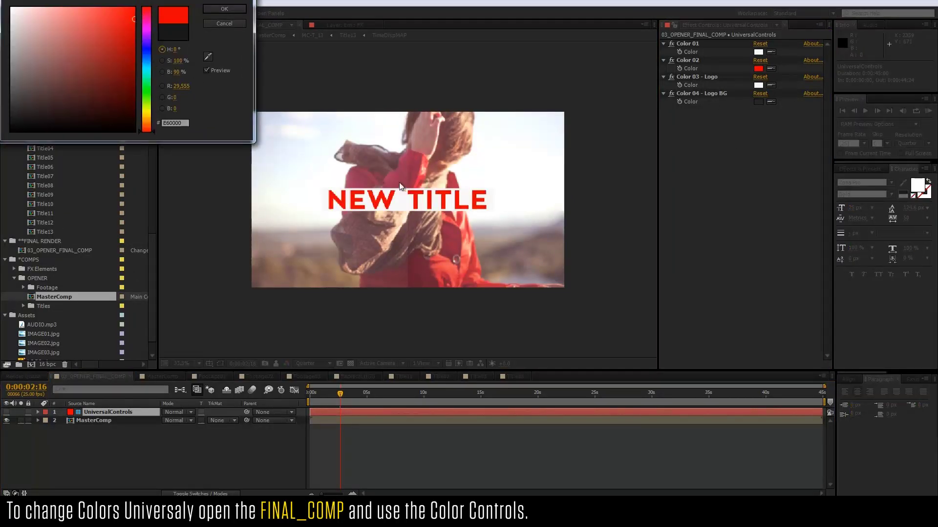
click(236, 26)
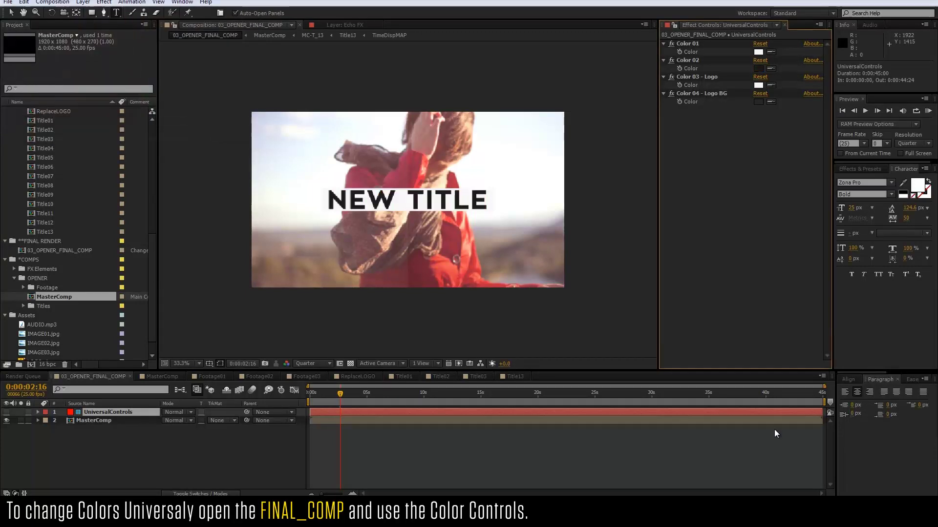
Step: At the logo frame 0:00:41:08, preview a red logo colour, then cancel
click(799, 393)
drag(793, 398, 780, 395)
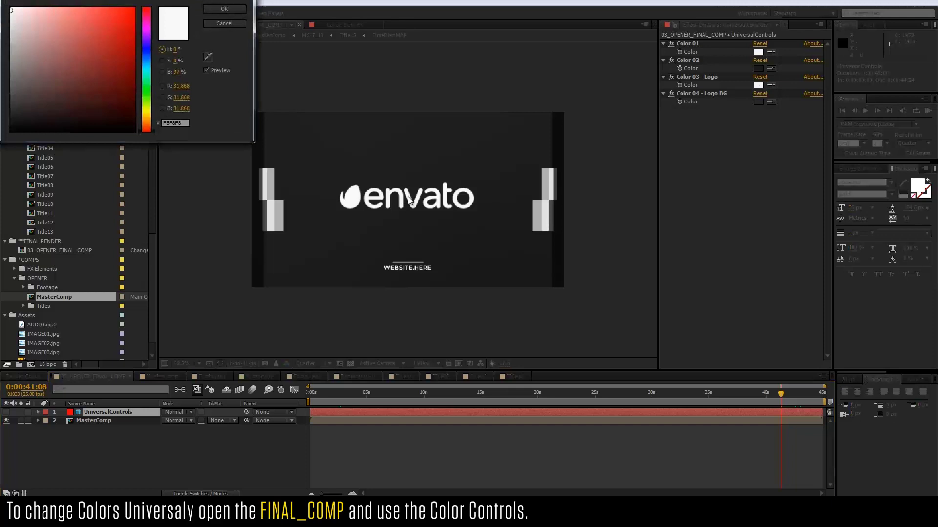
drag(130, 59, 130, 25)
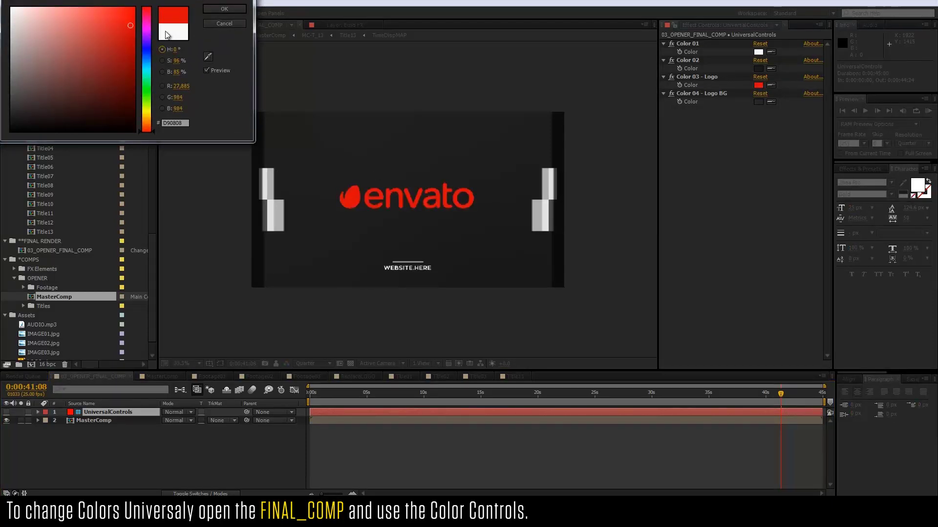
click(213, 25)
Step: Preview red and green for Color 04, the logo background, then cancel
click(758, 102)
click(99, 57)
drag(100, 57, 134, 42)
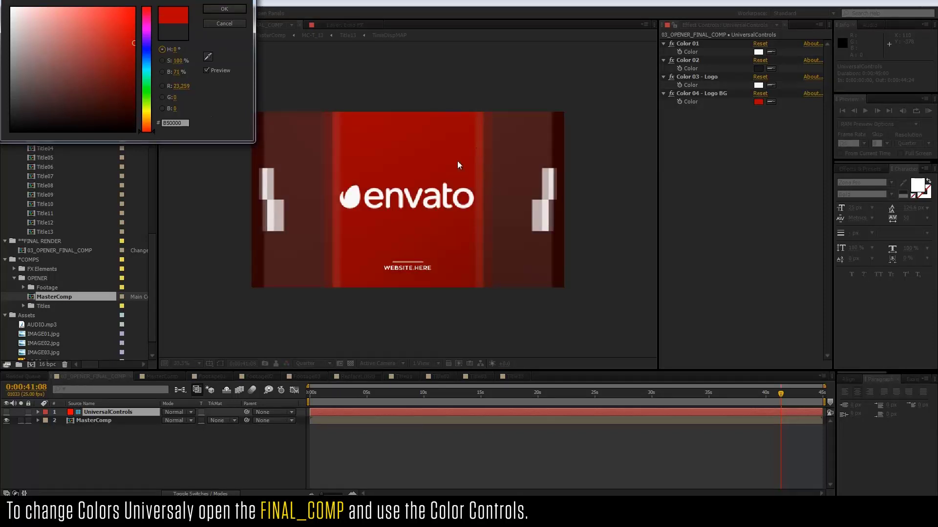
drag(135, 78, 127, 53)
click(148, 93)
click(233, 26)
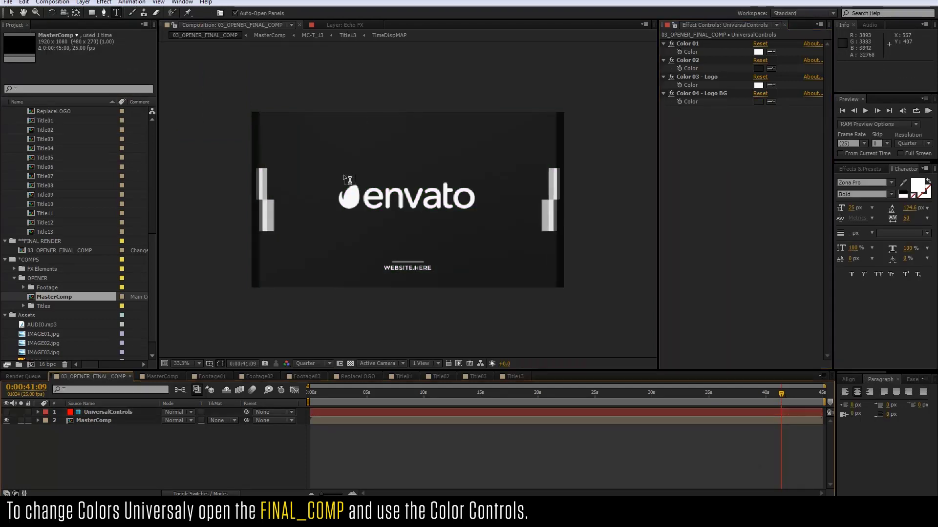
Step: Add AUDIO.mp3 as a layer of the final comp and return to 0:00:02:00
scroll(49, 310, down, 1)
click(47, 316)
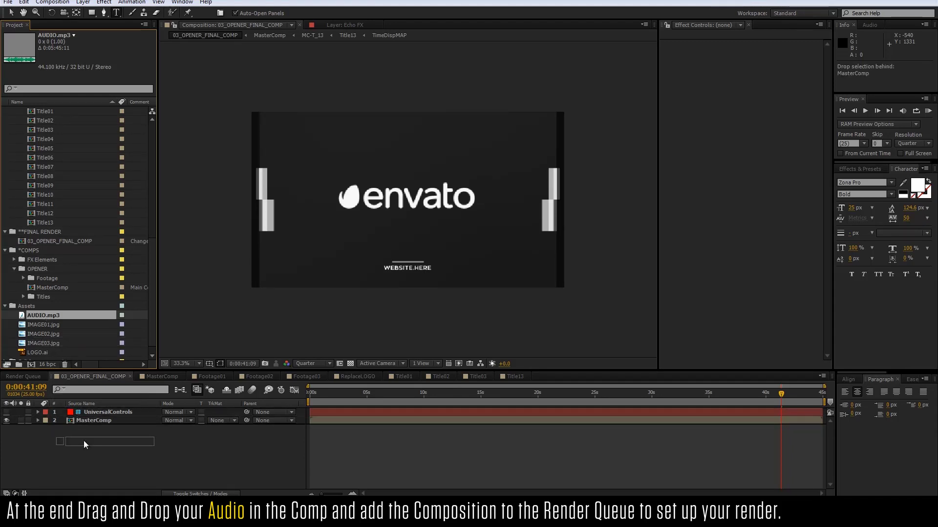
drag(45, 315, 83, 440)
drag(337, 394, 332, 393)
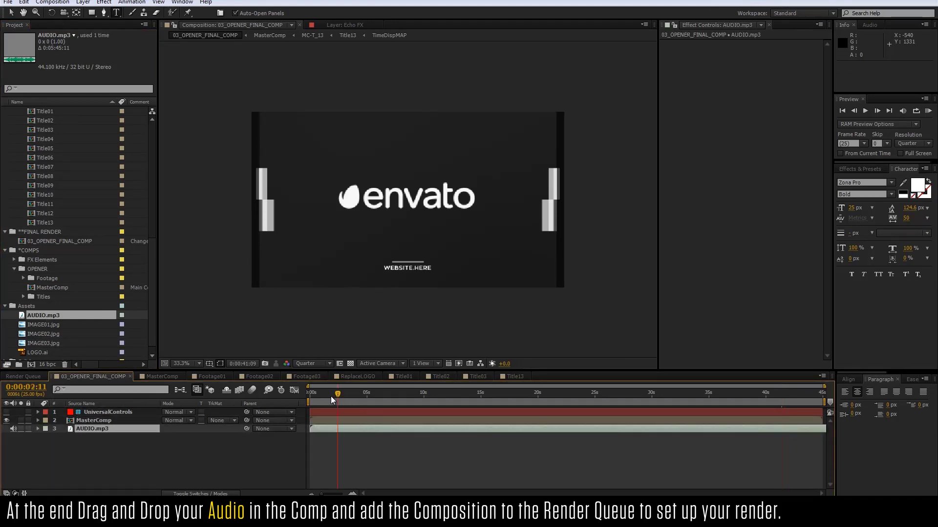
click(268, 448)
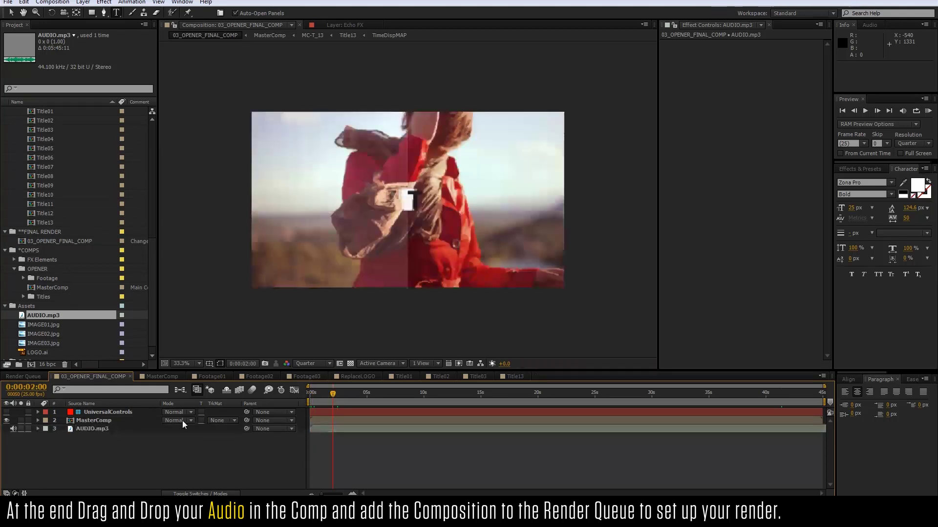
Step: Add the final comp to the Render Queue and open its output module settings
click(52, 2)
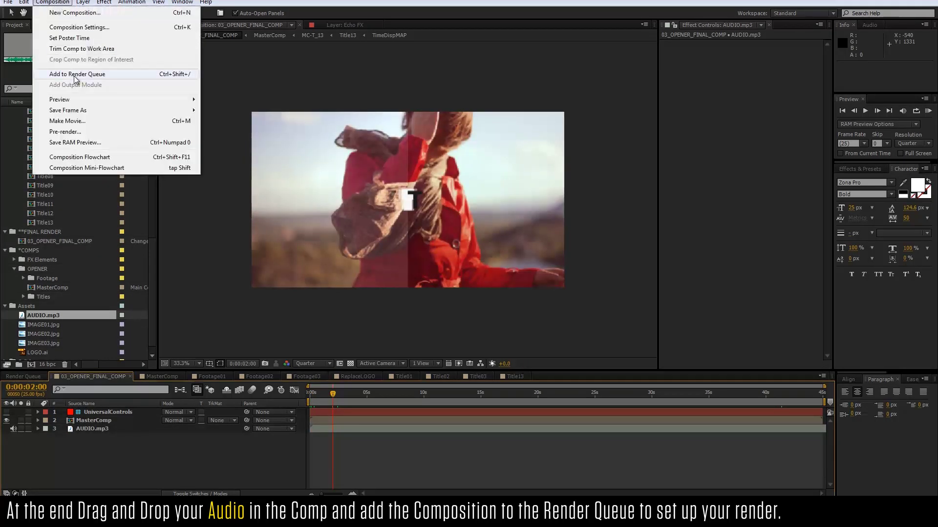
click(77, 75)
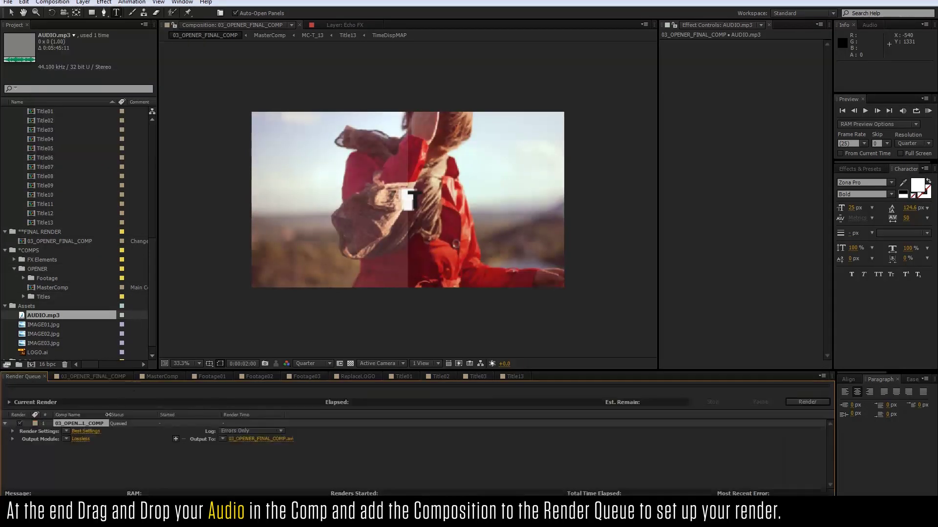
click(84, 438)
Step: Enable audio output and set the output format to H.264
click(161, 278)
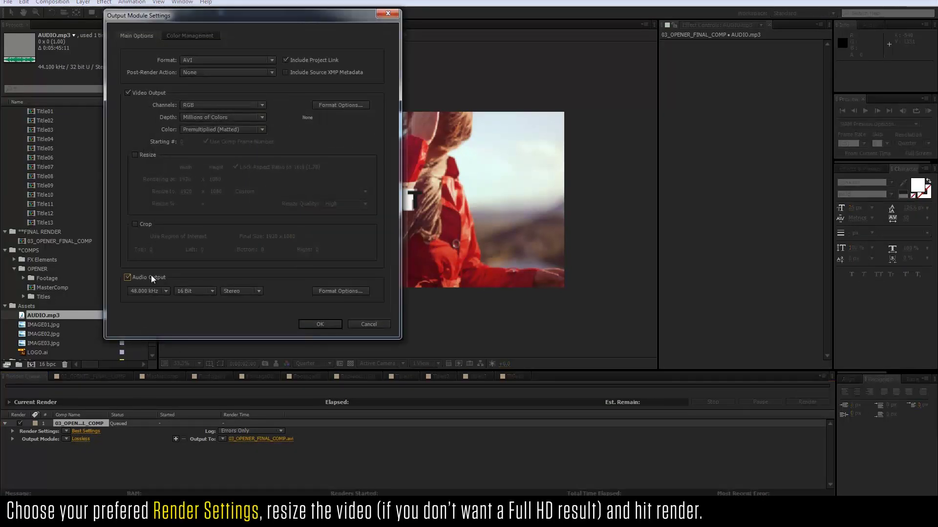
click(209, 60)
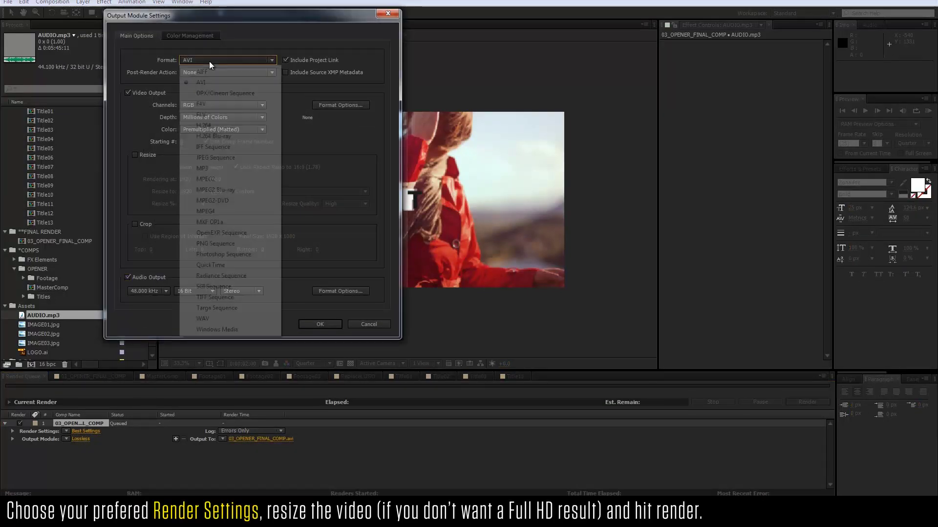
click(226, 125)
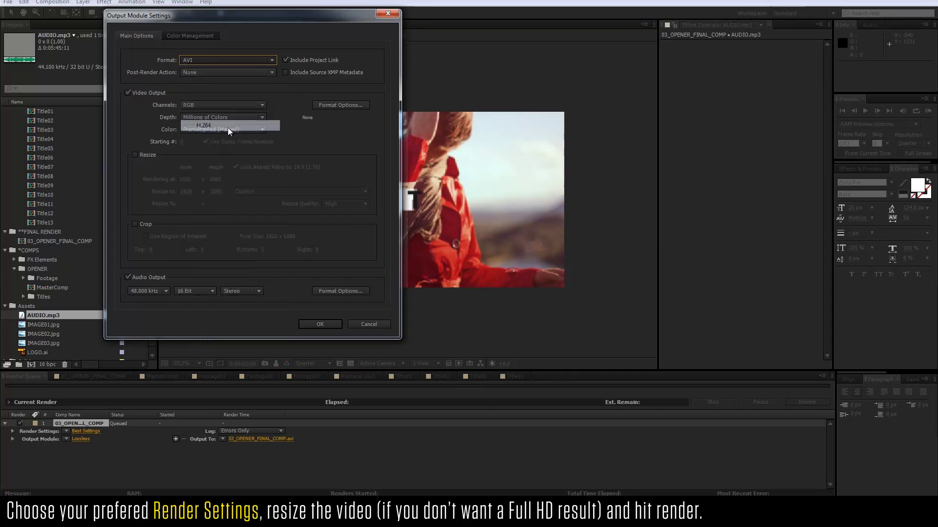
Step: In H.264 options, set video bitrate to 25 Mbps and audio bitrate to 256 kbps
click(336, 106)
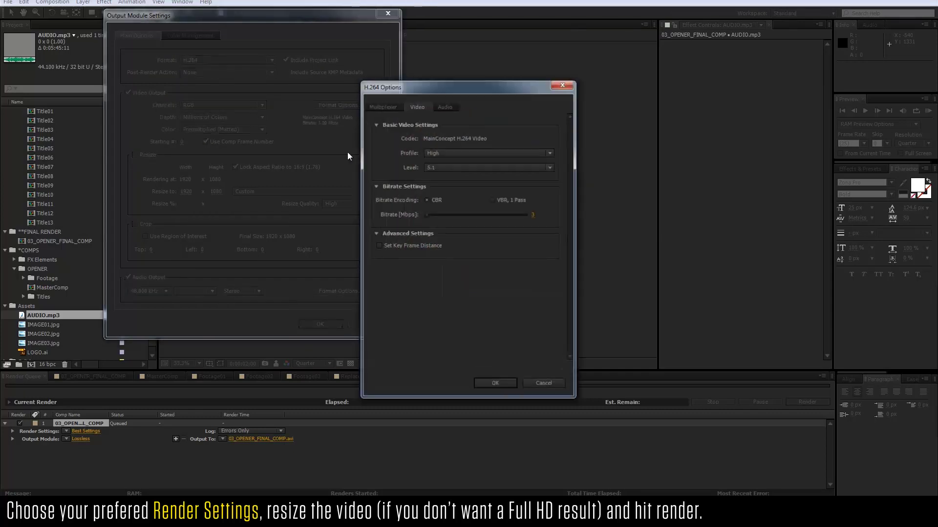
click(534, 218)
text(25)
click(505, 258)
click(450, 104)
click(449, 218)
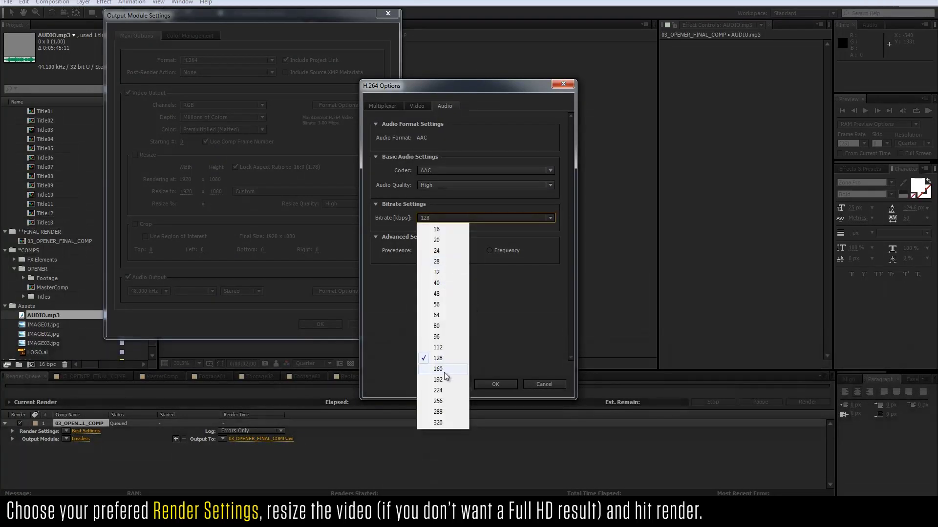
click(441, 401)
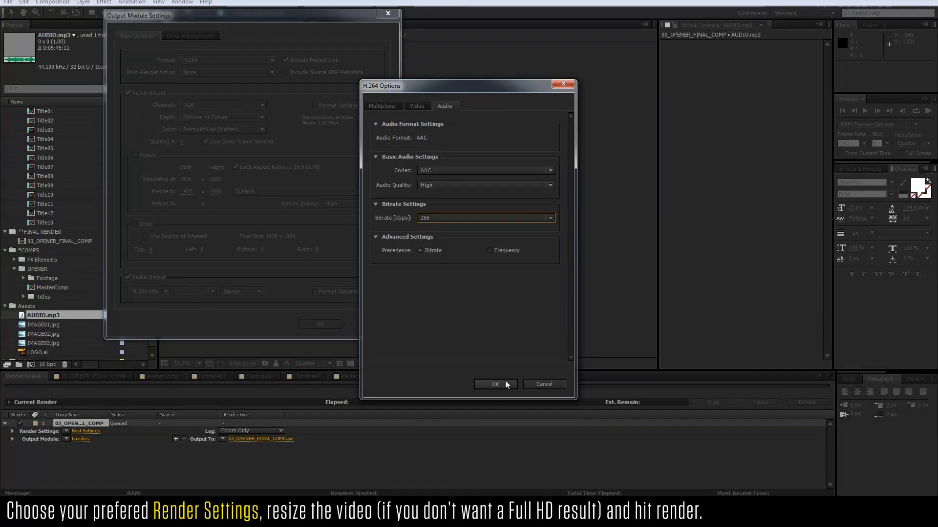
click(494, 383)
Step: Resize the render to HDV/HDTV 720 25 and confirm the output module settings
click(146, 155)
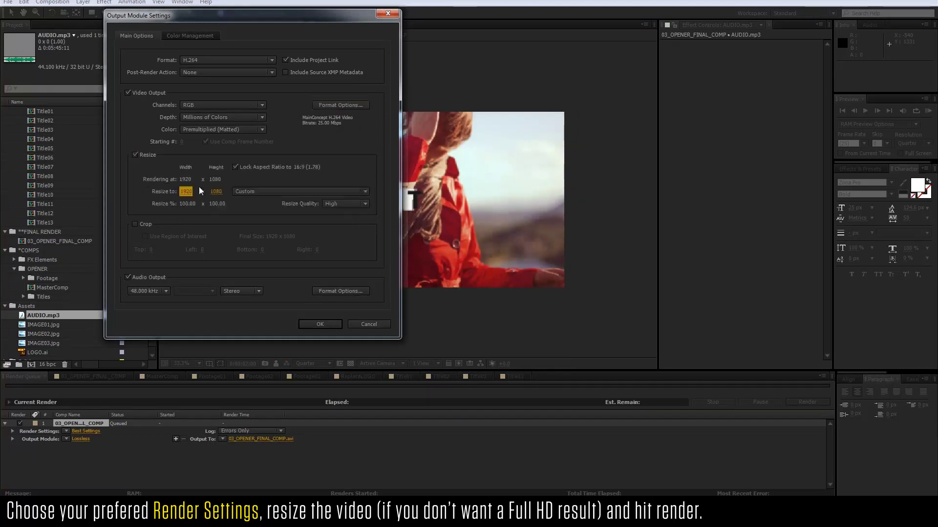
click(269, 192)
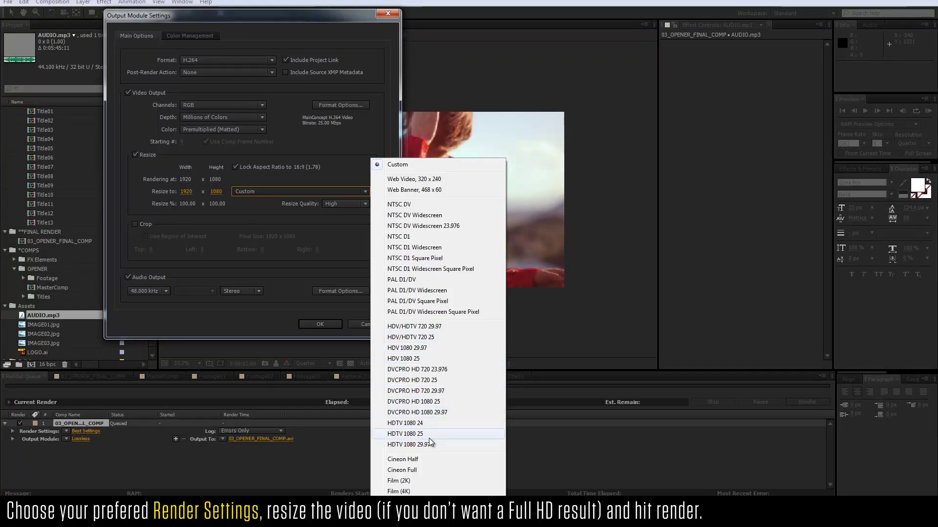
click(434, 337)
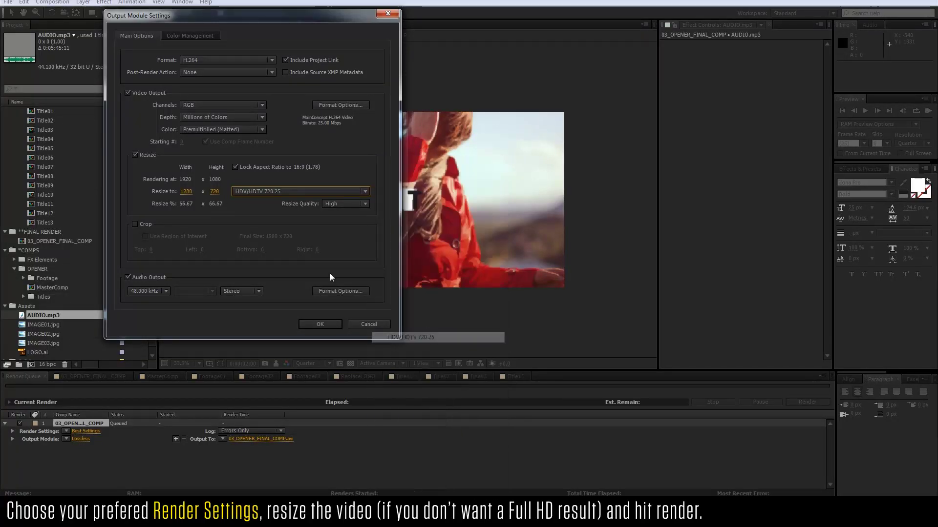
click(323, 326)
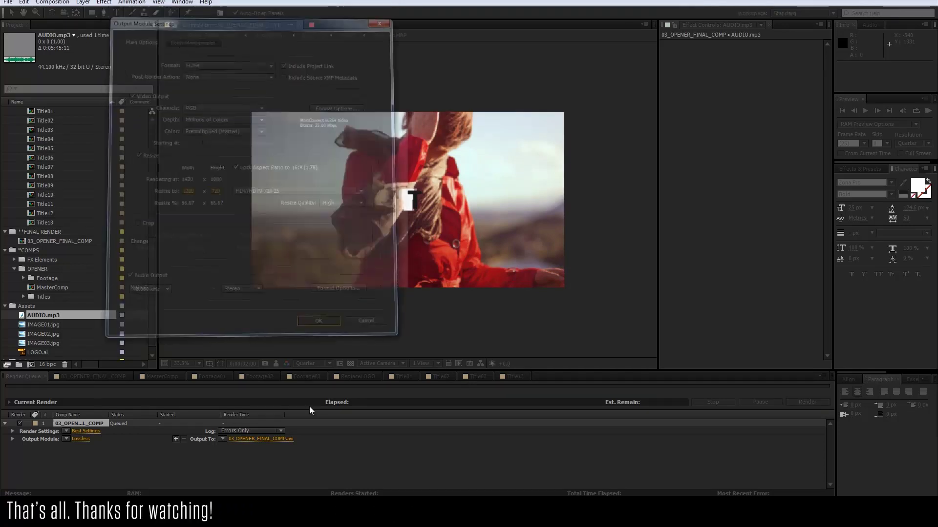